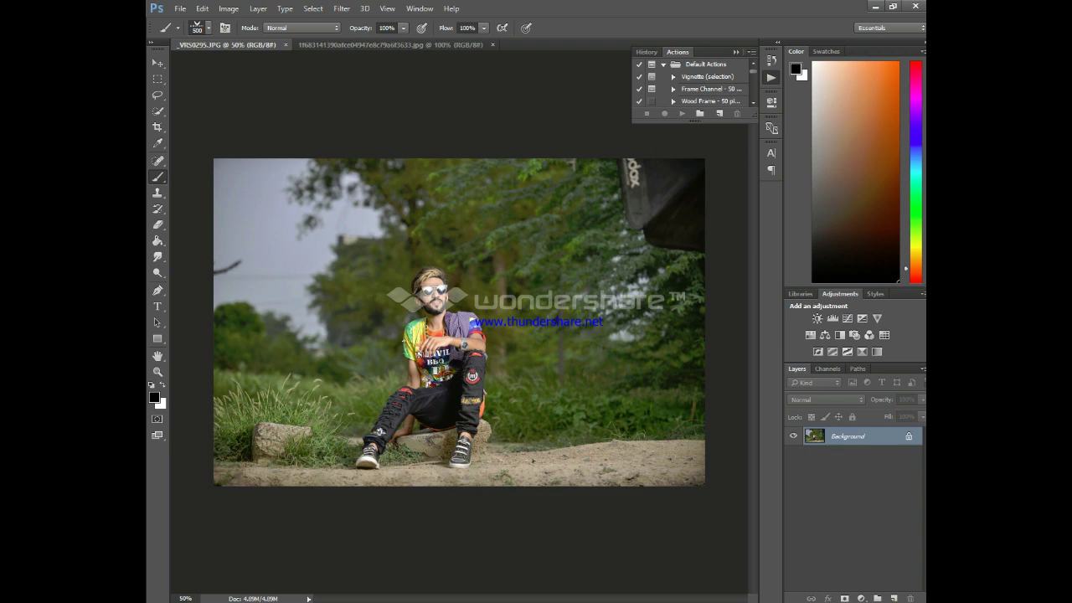
- Paint over the man's forehead skin with the Mixer Brush at size 20
{"action": "key", "text": "ctrl+plus"}
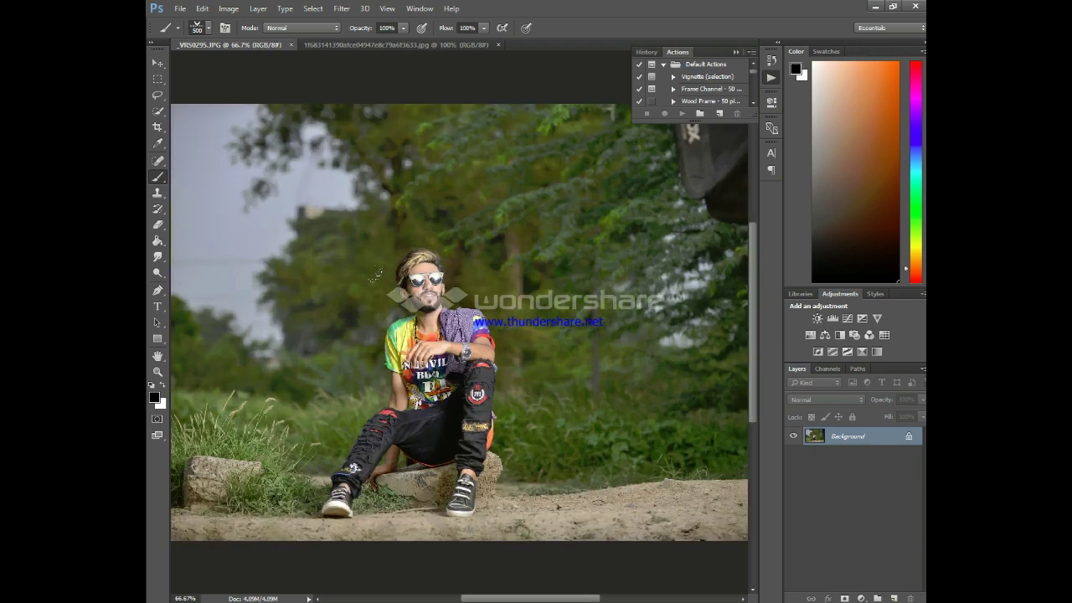
{"action": "key", "text": "ctrl+plus"}
{"action": "key", "text": "ctrl+plus"}
{"action": "key", "text": "ctrl+plus"}
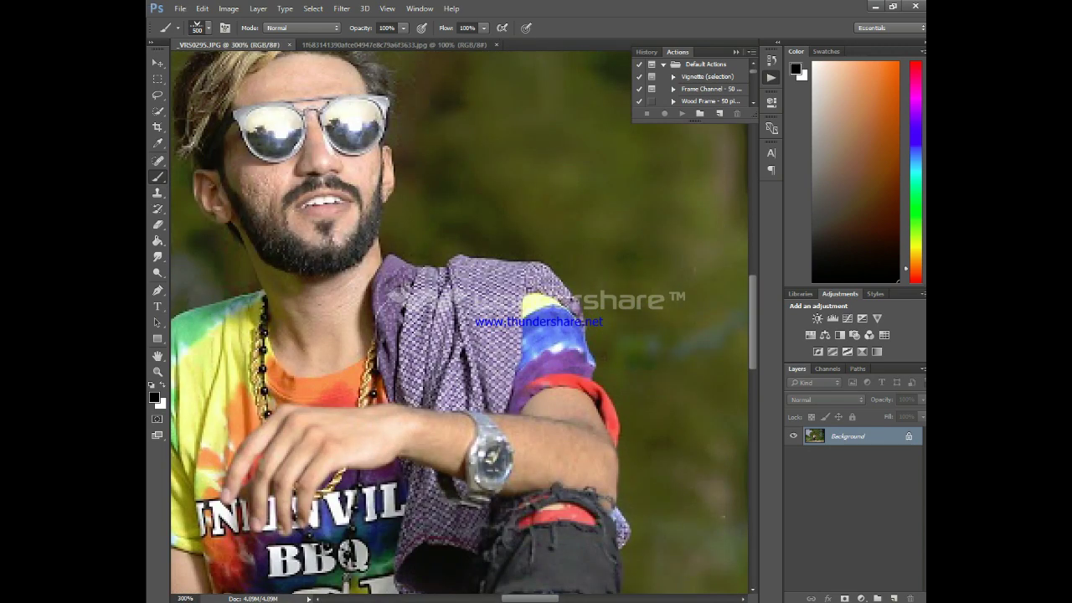
{"action": "left_click", "coordinate": [156, 176]}
{"action": "left_click", "coordinate": [214, 211]}
{"action": "scroll", "coordinate": [459, 322], "scroll_direction": "up", "scroll_amount": 3}
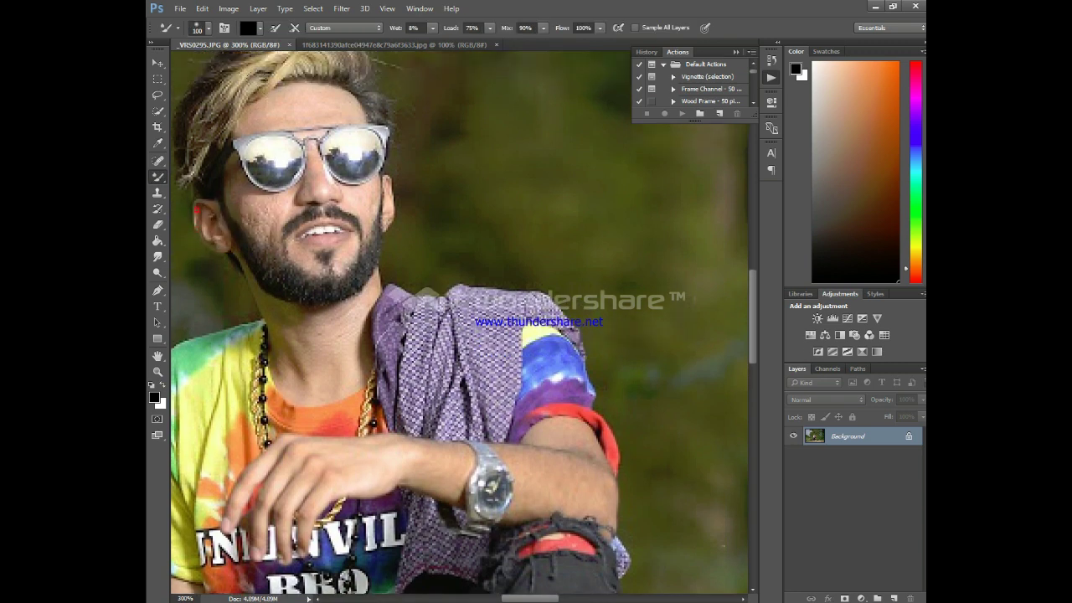
{"action": "left_click_drag", "start_coordinate": [529, 600], "coordinate": [514, 600]}
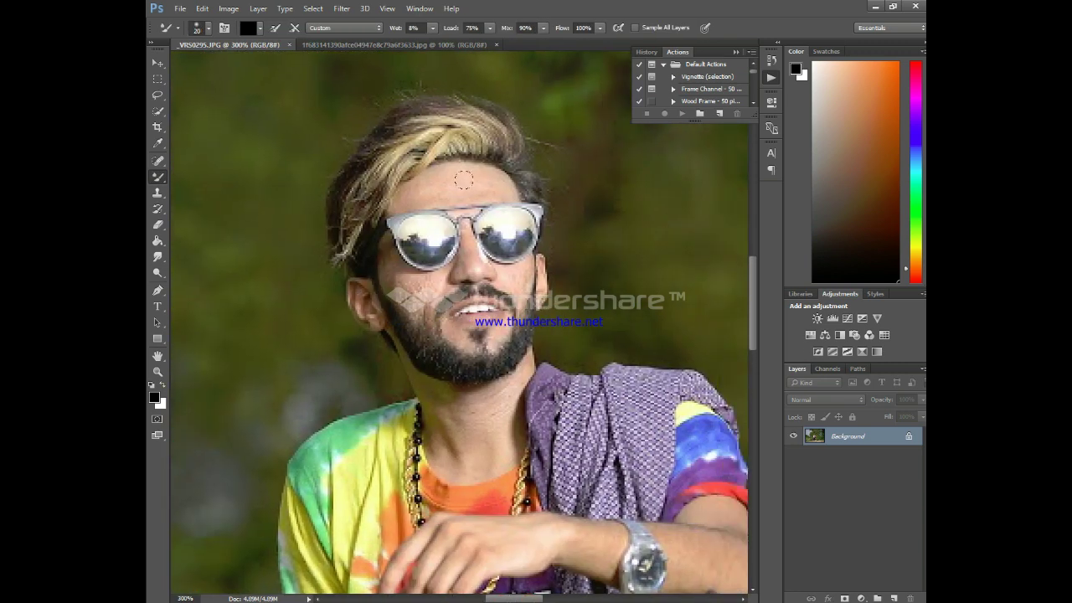
{"action": "mouse_move", "coordinate": [463, 180]}
{"action": "left_mouse_down"}
{"action": "mouse_move", "coordinate": [503, 188]}
{"action": "mouse_move", "coordinate": [461, 184]}
{"action": "left_mouse_up"}
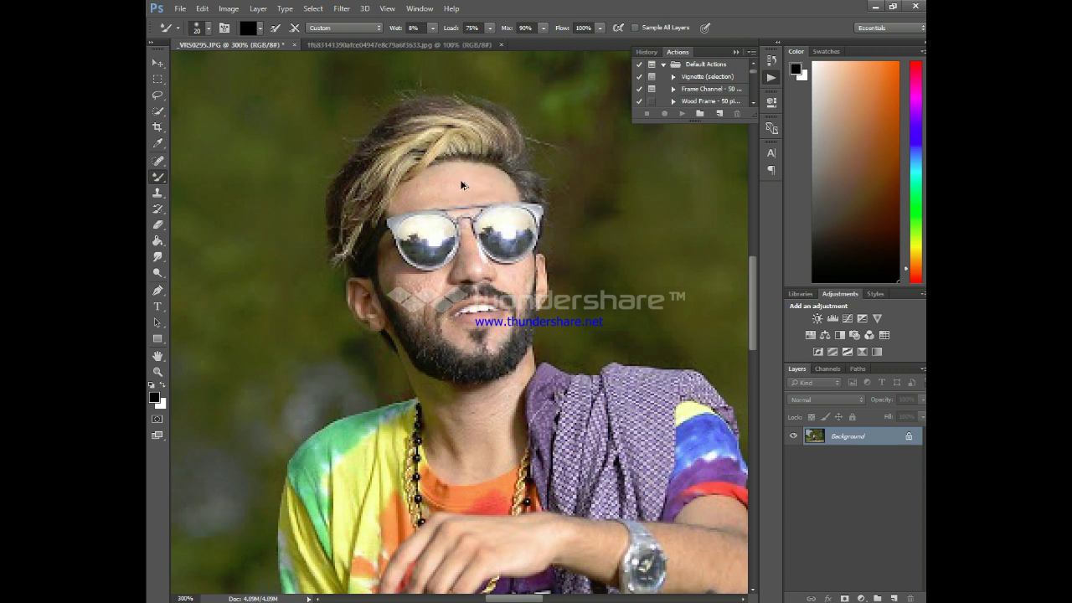
- Empty the Mixer Brush of paint and set it to clean, but not load, after each stroke
{"action": "left_click", "coordinate": [260, 27]}
{"action": "left_click", "coordinate": [274, 58]}
{"action": "mouse_move", "coordinate": [434, 180]}
{"action": "left_mouse_down"}
{"action": "mouse_move", "coordinate": [415, 188]}
{"action": "mouse_move", "coordinate": [428, 192]}
{"action": "left_mouse_up"}
{"action": "left_click", "coordinate": [293, 27]}
{"action": "left_click", "coordinate": [275, 28]}
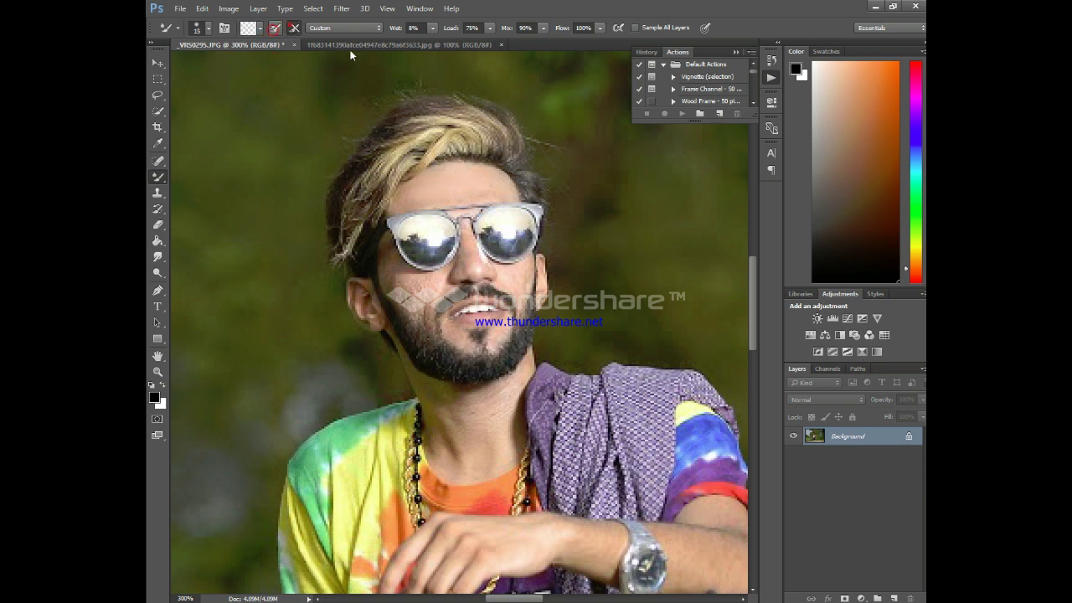
- Smooth the skin on the forehead and cheeks with the clean Mixer Brush
{"action": "key", "text": "["}
{"action": "mouse_move", "coordinate": [464, 180]}
{"action": "left_mouse_down"}
{"action": "mouse_move", "coordinate": [497, 195]}
{"action": "mouse_move", "coordinate": [452, 201]}
{"action": "mouse_move", "coordinate": [511, 192]}
{"action": "mouse_move", "coordinate": [489, 179]}
{"action": "mouse_move", "coordinate": [440, 180]}
{"action": "left_mouse_up"}
{"action": "mouse_move", "coordinate": [394, 289]}
{"action": "left_mouse_down"}
{"action": "mouse_move", "coordinate": [427, 308]}
{"action": "mouse_move", "coordinate": [401, 275]}
{"action": "mouse_move", "coordinate": [440, 286]}
{"action": "mouse_move", "coordinate": [417, 316]}
{"action": "mouse_move", "coordinate": [425, 327]}
{"action": "mouse_move", "coordinate": [415, 307]}
{"action": "mouse_move", "coordinate": [434, 286]}
{"action": "mouse_move", "coordinate": [403, 275]}
{"action": "left_mouse_up"}
{"action": "mouse_move", "coordinate": [524, 307]}
{"action": "left_mouse_down"}
{"action": "mouse_move", "coordinate": [528, 272]}
{"action": "mouse_move", "coordinate": [527, 294]}
{"action": "mouse_move", "coordinate": [527, 274]}
{"action": "mouse_move", "coordinate": [473, 277]}
{"action": "mouse_move", "coordinate": [469, 233]}
{"action": "mouse_move", "coordinate": [478, 267]}
{"action": "mouse_move", "coordinate": [461, 259]}
{"action": "mouse_move", "coordinate": [435, 279]}
{"action": "left_mouse_up"}
- Smooth the skin beside the nose and on the cheek with a smaller Mixer Brush
{"action": "key", "text": "bracketleft"}
{"action": "key", "text": "bracketleft"}
{"action": "key", "text": "bracketleft"}
{"action": "mouse_move", "coordinate": [500, 265]}
{"action": "left_mouse_down"}
{"action": "mouse_move", "coordinate": [492, 273]}
{"action": "mouse_move", "coordinate": [507, 286]}
{"action": "left_mouse_up"}
{"action": "scroll", "coordinate": [525, 301], "scroll_direction": "down", "scroll_amount": 1}
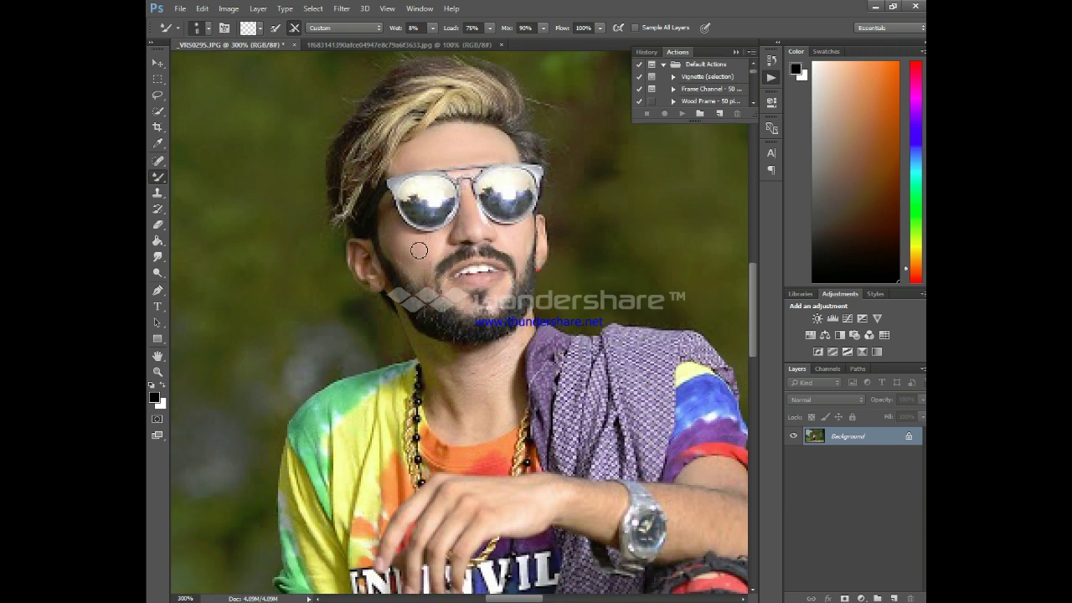
{"action": "mouse_move", "coordinate": [416, 247]}
{"action": "left_mouse_down"}
{"action": "mouse_move", "coordinate": [432, 265]}
{"action": "mouse_move", "coordinate": [414, 272]}
{"action": "left_mouse_up"}
- Smooth the skin on the neck, including the area below the beard, with the Mixer Brush
{"action": "scroll", "coordinate": [392, 251], "scroll_direction": "down", "scroll_amount": 1}
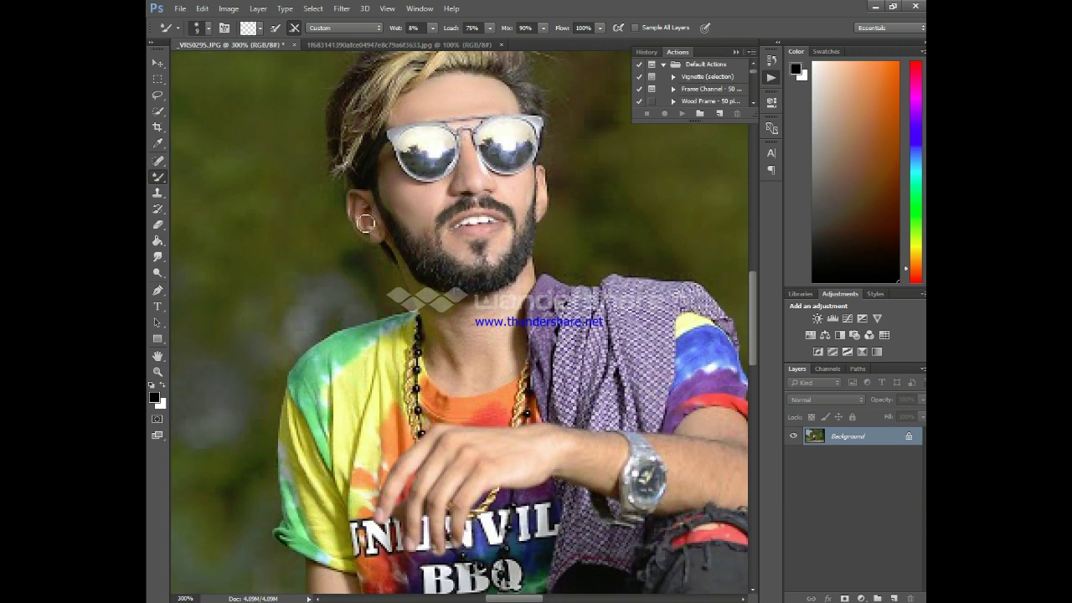
{"action": "scroll", "coordinate": [366, 224], "scroll_direction": "down", "scroll_amount": 2}
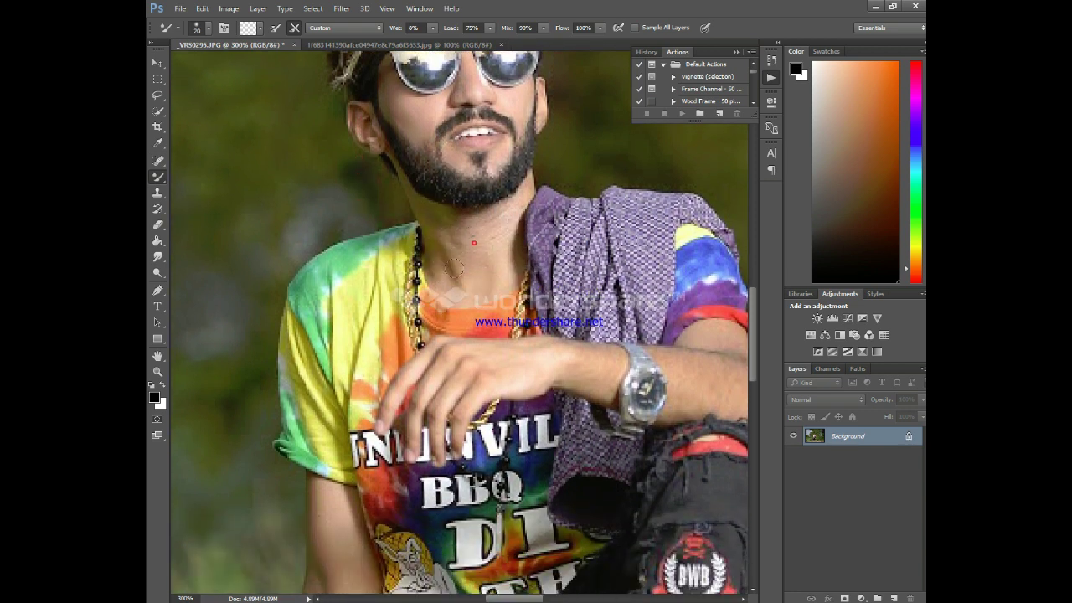
{"action": "mouse_move", "coordinate": [454, 268]}
{"action": "left_mouse_down"}
{"action": "mouse_move", "coordinate": [444, 277]}
{"action": "mouse_move", "coordinate": [484, 258]}
{"action": "left_mouse_up"}
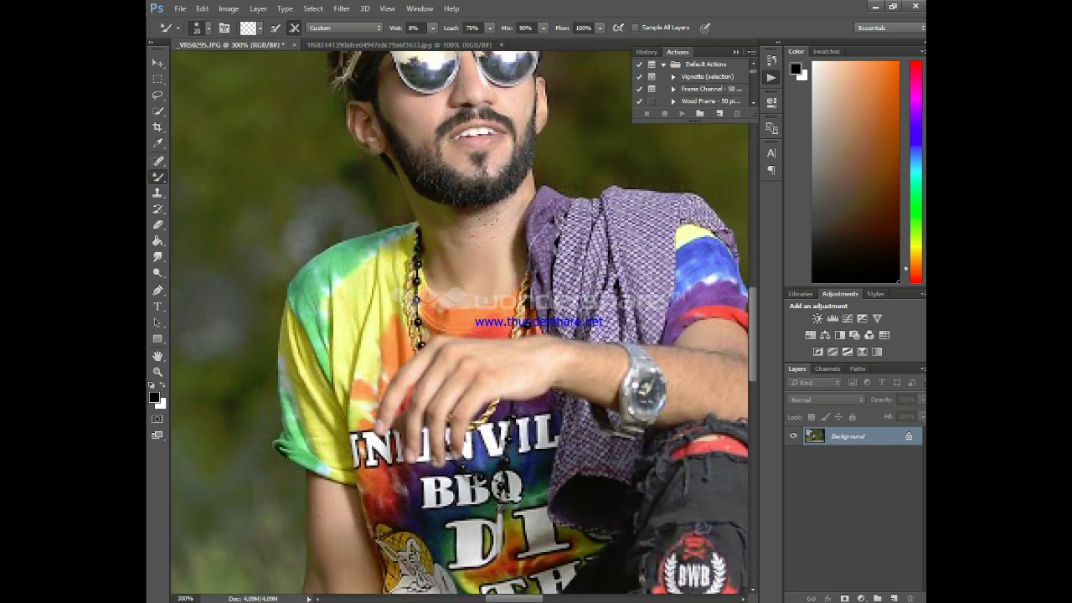
{"action": "mouse_move", "coordinate": [524, 188]}
{"action": "left_mouse_down"}
{"action": "mouse_move", "coordinate": [441, 227]}
{"action": "mouse_move", "coordinate": [487, 217]}
{"action": "mouse_move", "coordinate": [452, 250]}
{"action": "mouse_move", "coordinate": [430, 225]}
{"action": "mouse_move", "coordinate": [470, 236]}
{"action": "mouse_move", "coordinate": [415, 197]}
{"action": "left_mouse_up"}
{"action": "scroll", "coordinate": [430, 225], "scroll_direction": "down", "scroll_amount": 1}
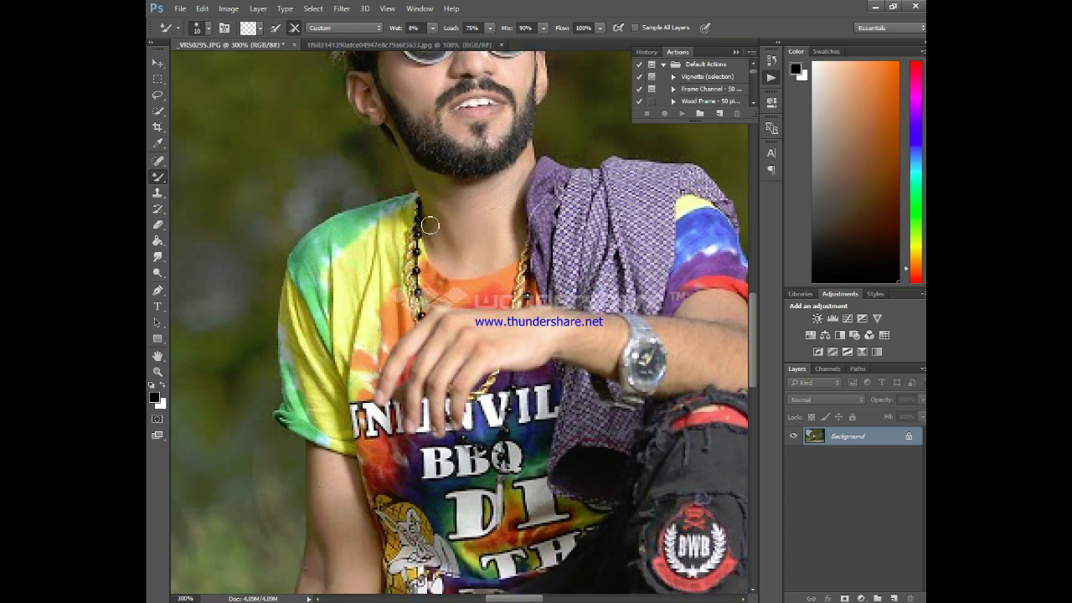
- Smooth the skin on the arms and the raised hand, enlarging the Mixer Brush to size 20
{"action": "scroll", "coordinate": [503, 260], "scroll_direction": "right", "scroll_amount": 3}
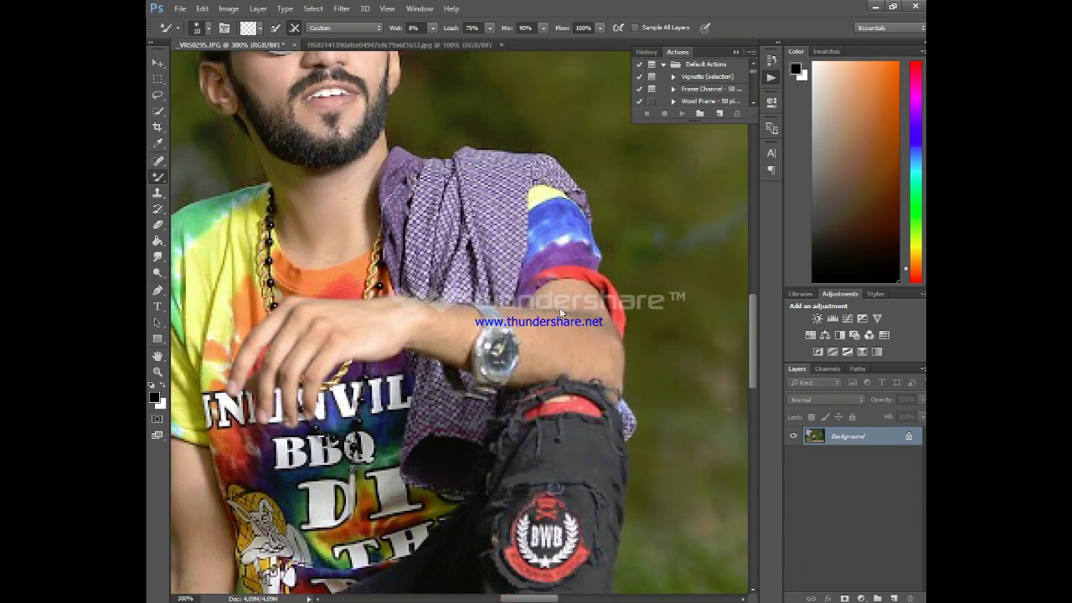
{"action": "mouse_move", "coordinate": [563, 297]}
{"action": "left_mouse_down"}
{"action": "mouse_move", "coordinate": [590, 313]}
{"action": "mouse_move", "coordinate": [588, 293]}
{"action": "mouse_move", "coordinate": [548, 294]}
{"action": "left_mouse_up"}
{"action": "key", "text": "]"}
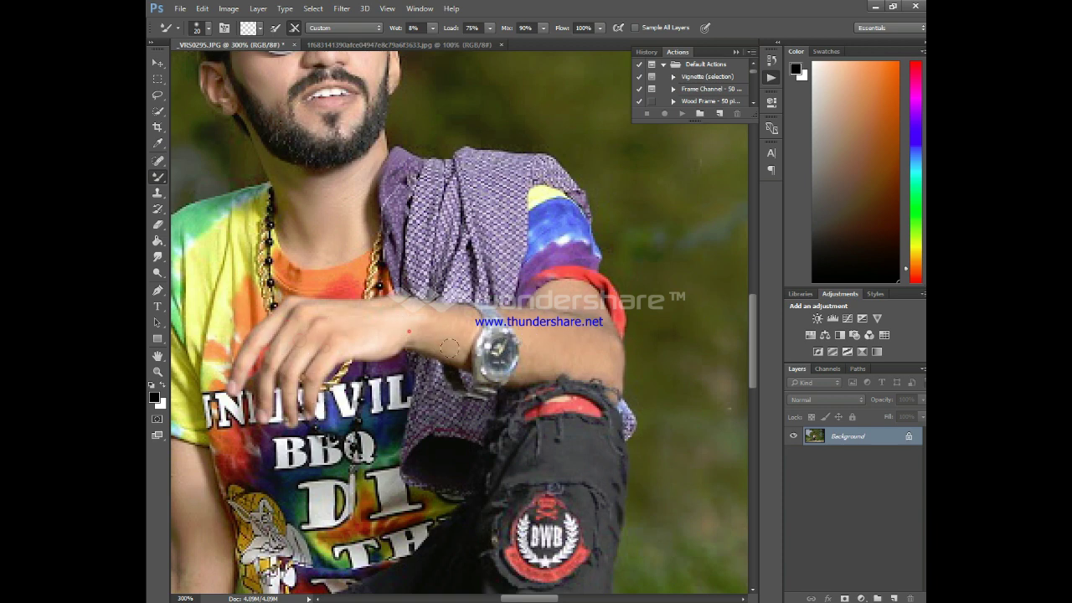
{"action": "left_click_drag", "start_coordinate": [526, 598], "coordinate": [484, 598]}
{"action": "scroll", "coordinate": [603, 427], "scroll_direction": "down", "scroll_amount": 3}
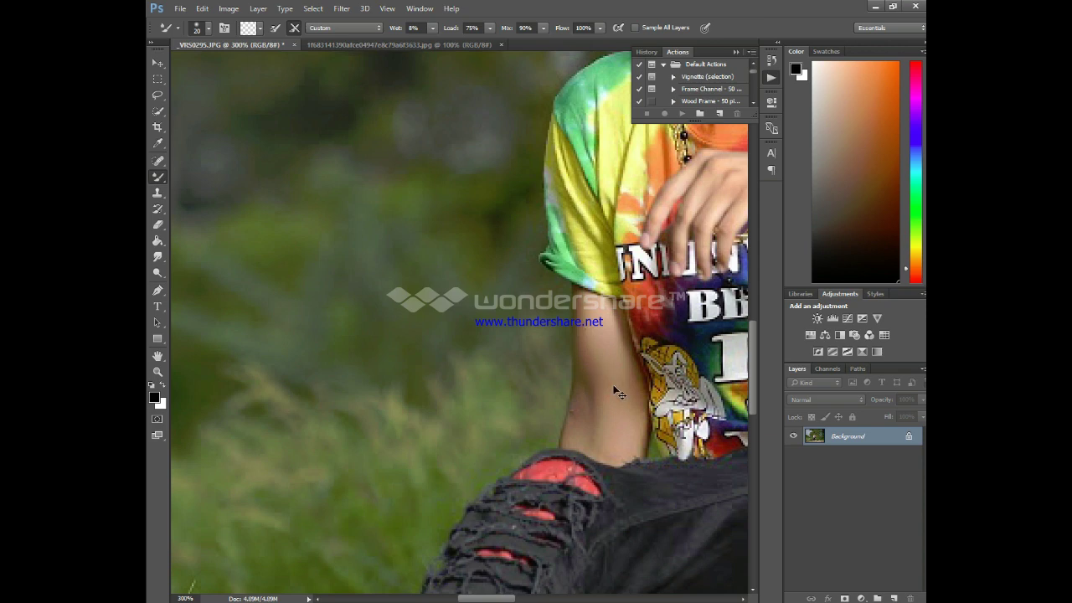
- Apply the Camera Raw filter's basic adjustments: Highlights -100, Shadows -13 and Exposure -0.15
{"action": "key", "text": "ctrl+minus"}
{"action": "key", "text": "ctrl+minus"}
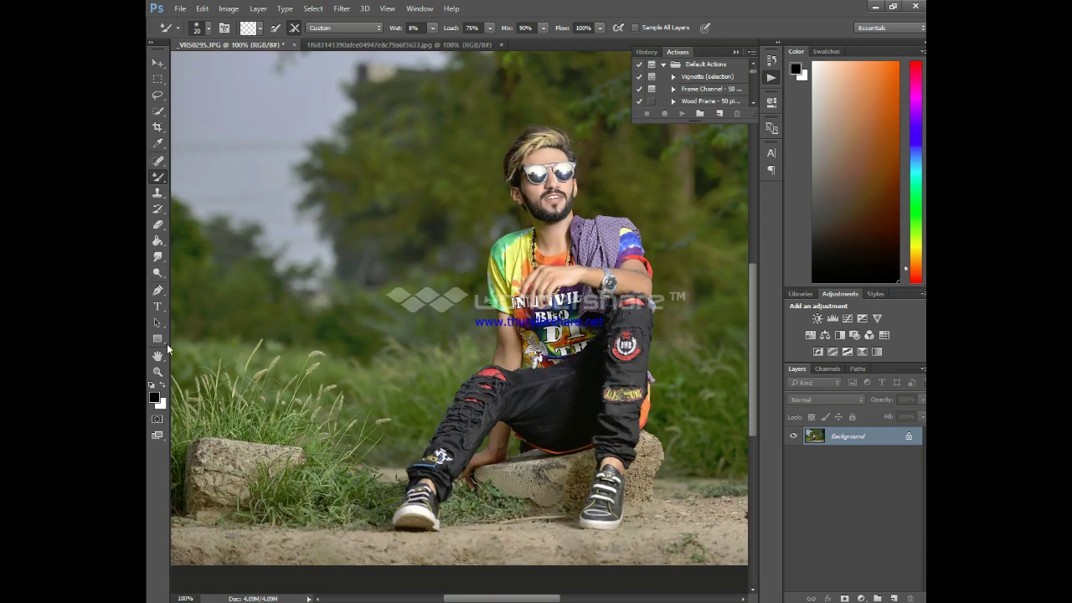
{"action": "left_click", "coordinate": [157, 371]}
{"action": "right_click", "coordinate": [439, 228]}
{"action": "left_click", "coordinate": [483, 236]}
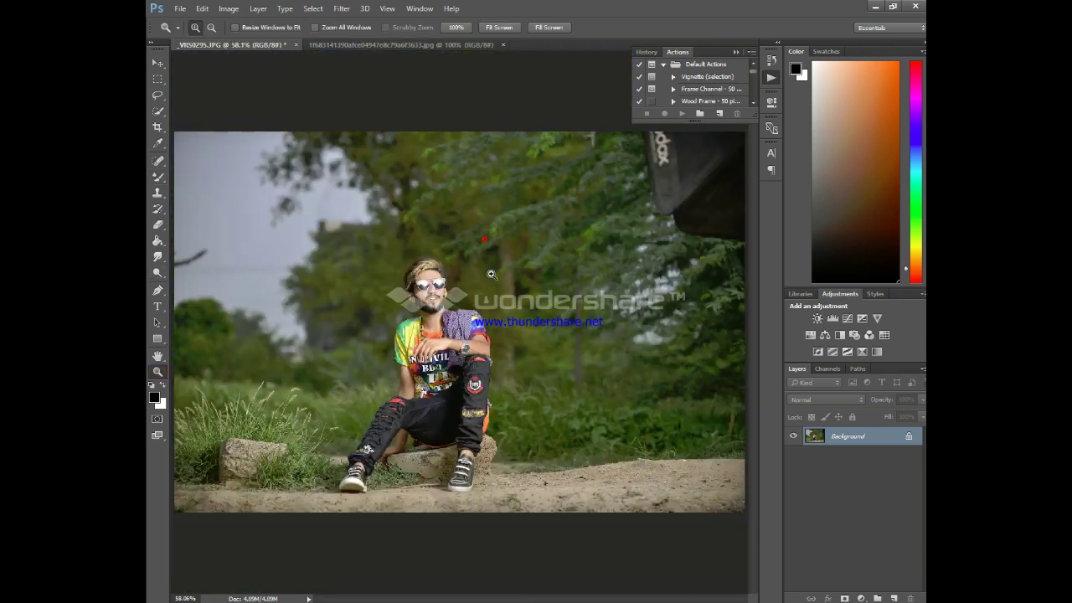
{"action": "left_click", "coordinate": [342, 8]}
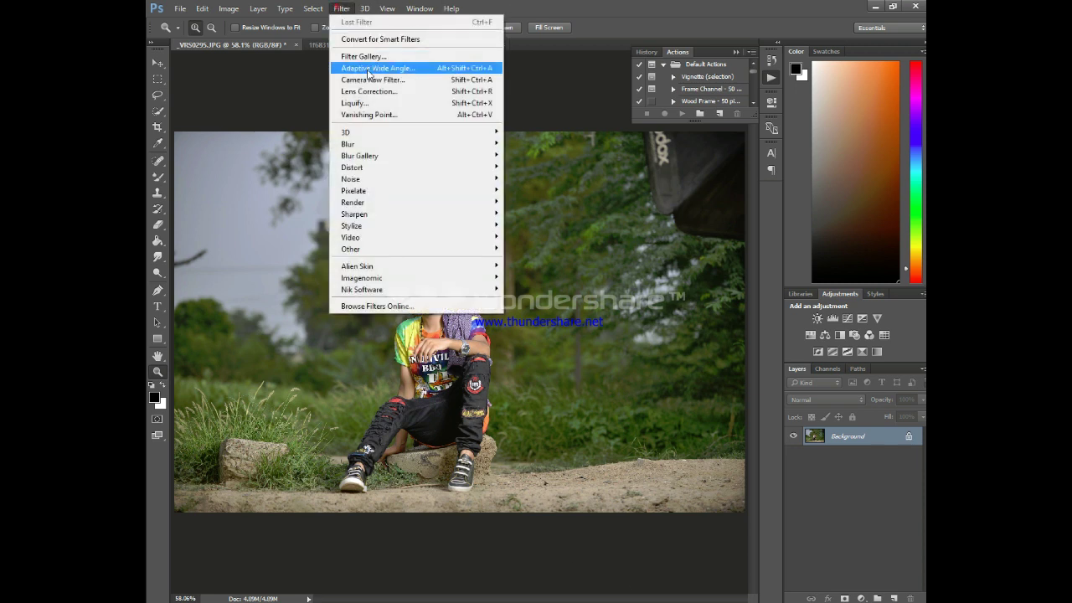
{"action": "left_click", "coordinate": [367, 76]}
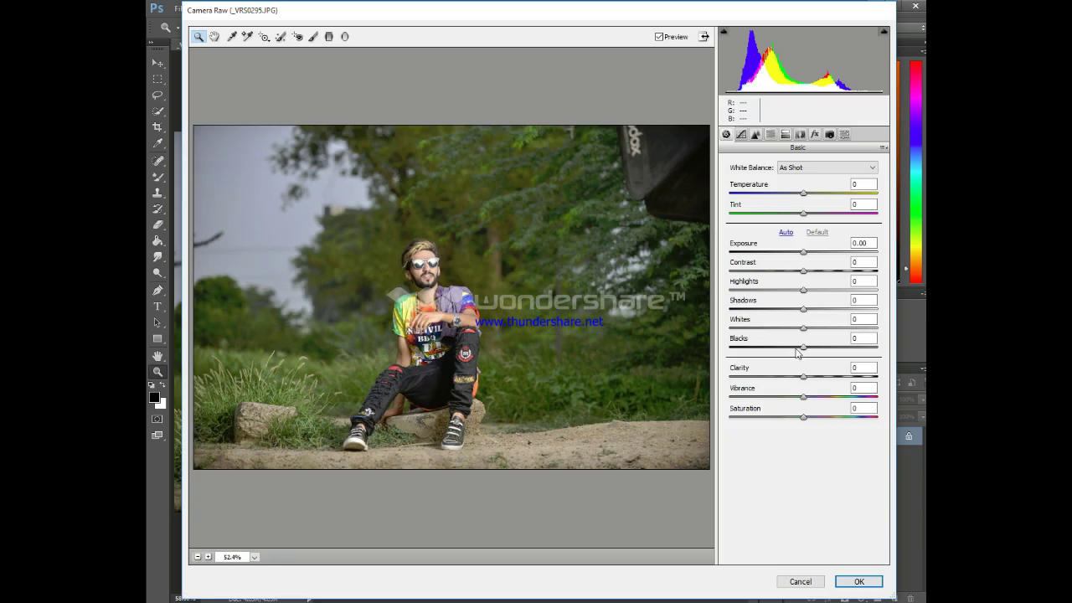
{"action": "left_click_drag", "start_coordinate": [804, 292], "coordinate": [679, 308]}
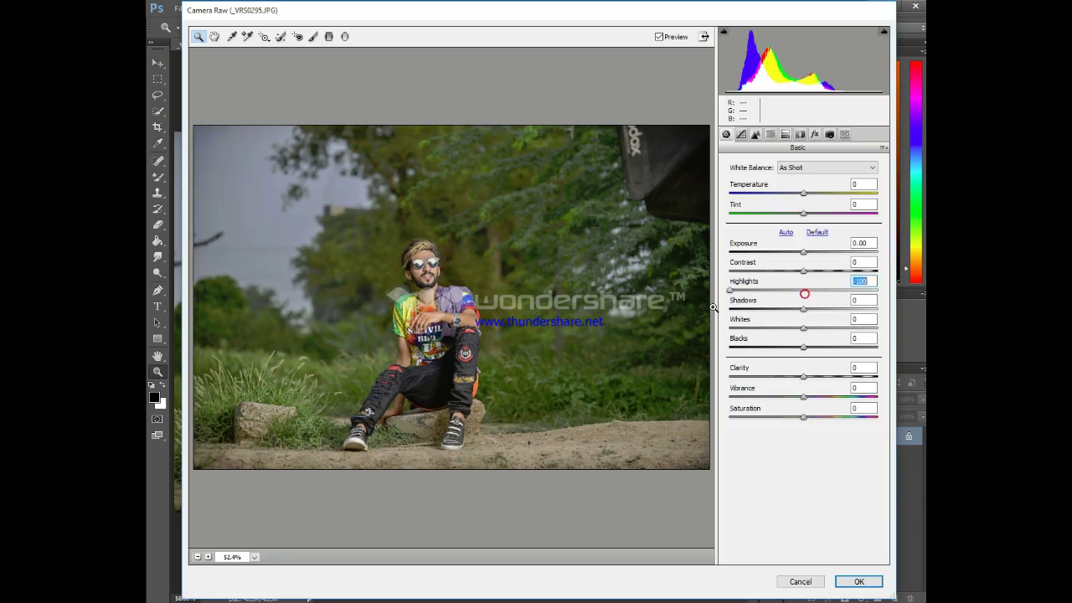
{"action": "left_click_drag", "start_coordinate": [806, 310], "coordinate": [796, 313]}
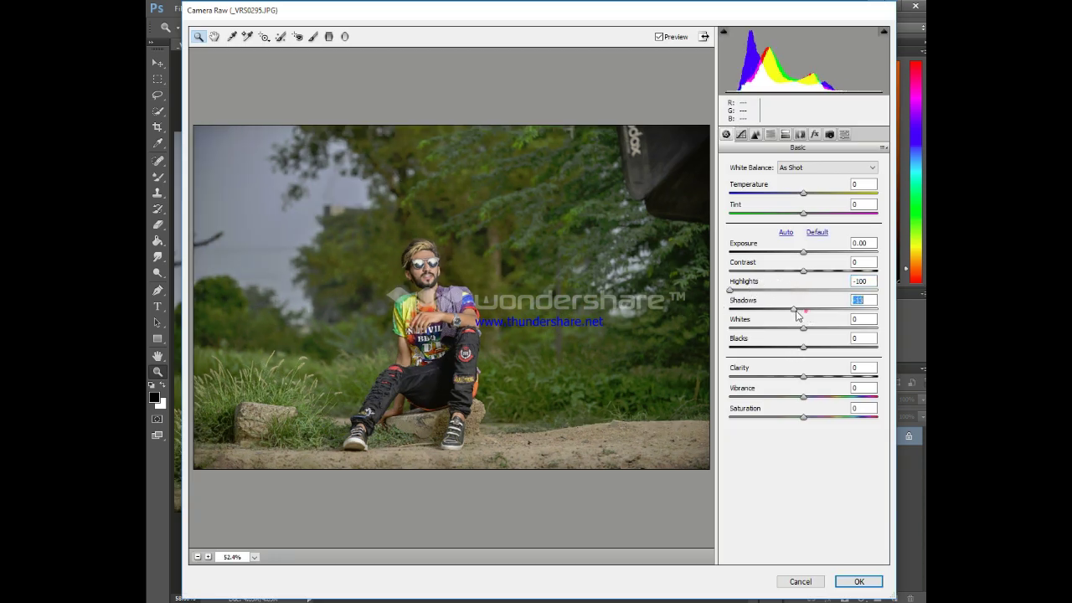
{"action": "left_click_drag", "start_coordinate": [805, 252], "coordinate": [806, 260]}
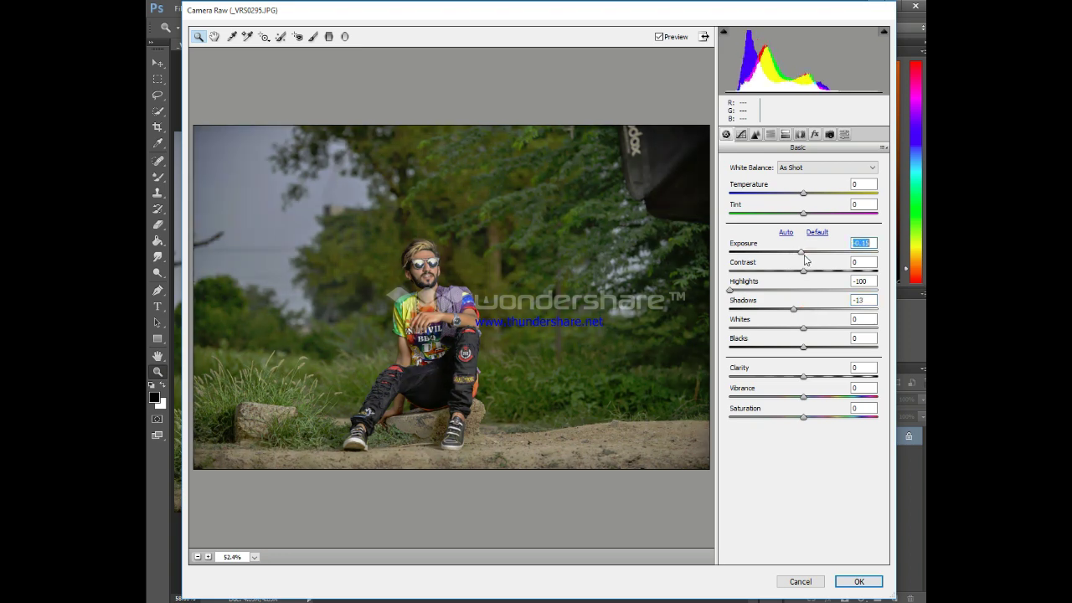
- Set the HSL saturation of Greens, Yellows, Aquas and Blues to +100 each
{"action": "left_click", "coordinate": [771, 135]}
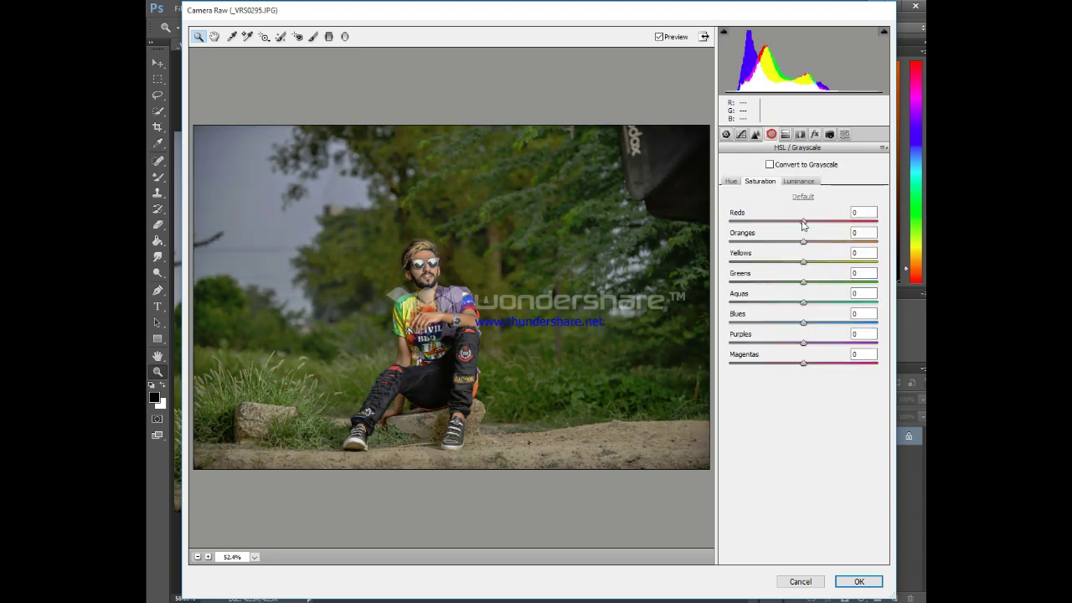
{"action": "left_click_drag", "start_coordinate": [804, 281], "coordinate": [894, 286]}
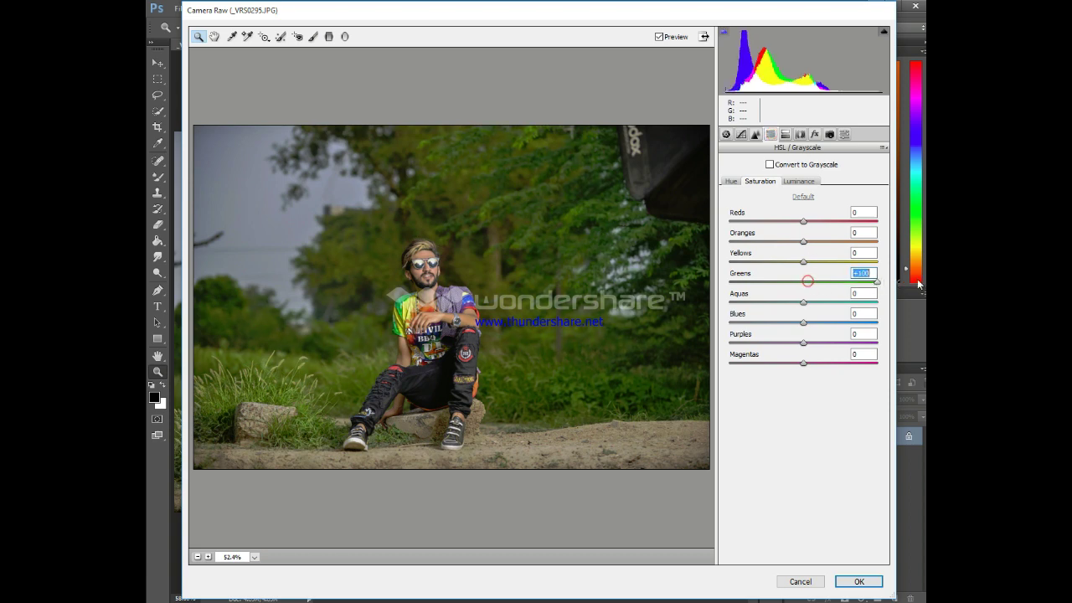
{"action": "left_click_drag", "start_coordinate": [805, 260], "coordinate": [888, 270]}
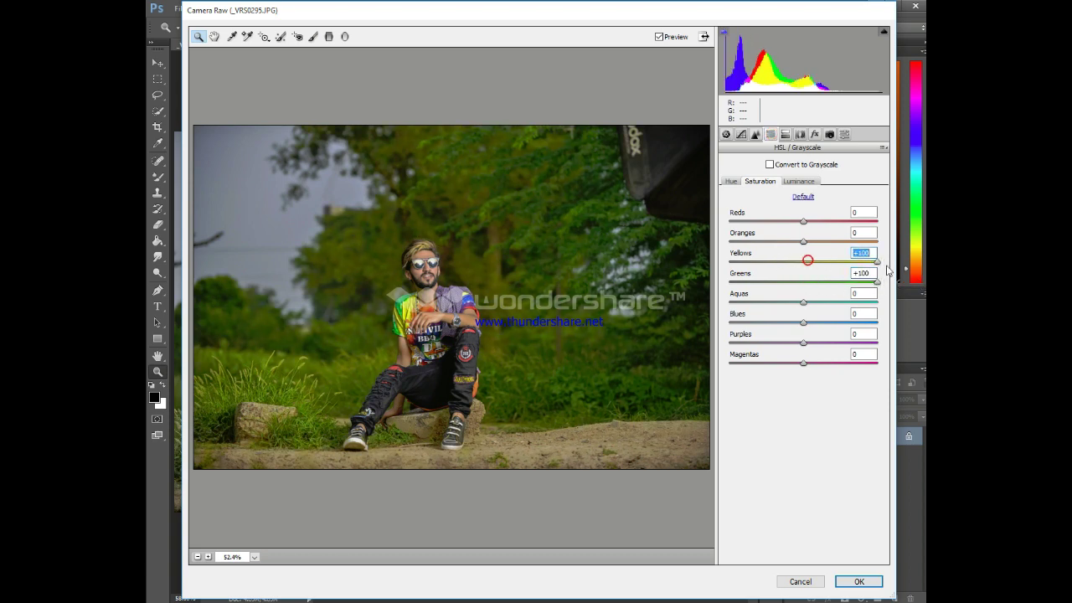
{"action": "left_click_drag", "start_coordinate": [805, 303], "coordinate": [885, 305]}
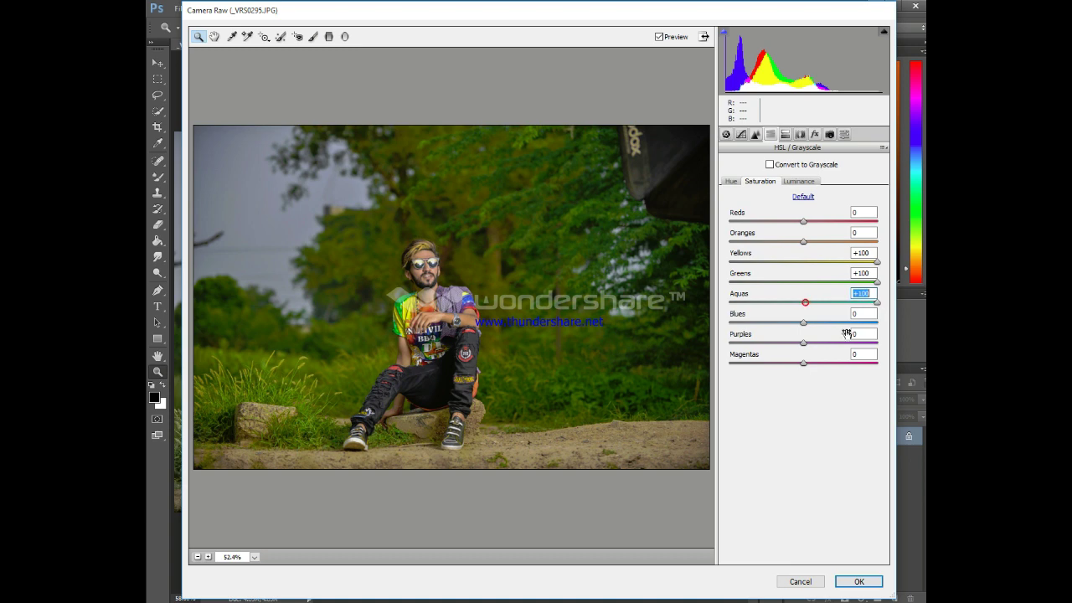
{"action": "left_click_drag", "start_coordinate": [808, 321], "coordinate": [893, 320]}
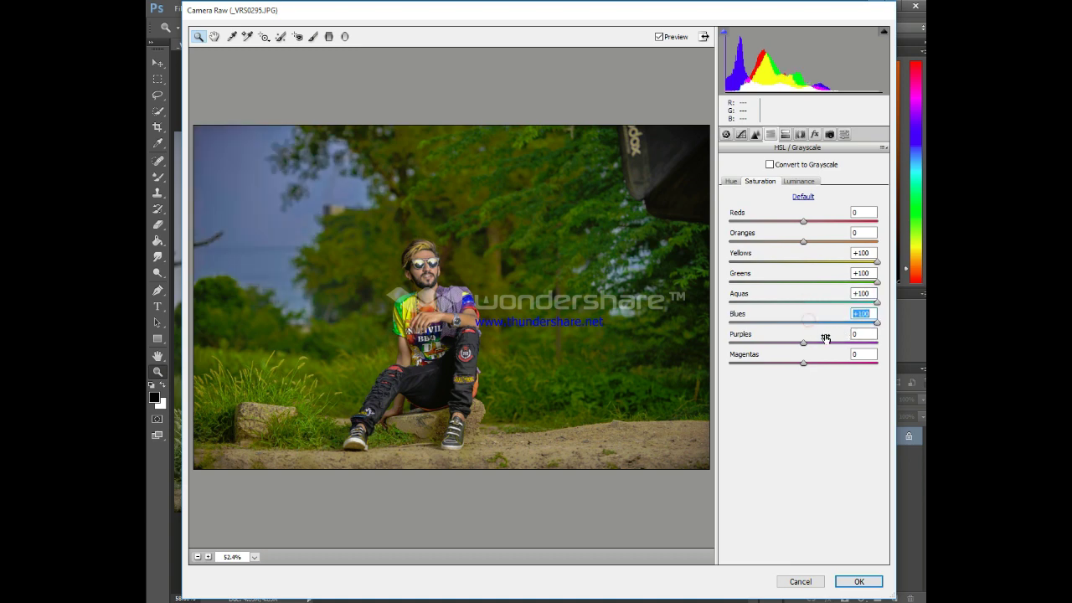
- Set the HSL hue of Greens to -100, Yellows to -39 and Blues to -100
{"action": "left_click", "coordinate": [730, 181]}
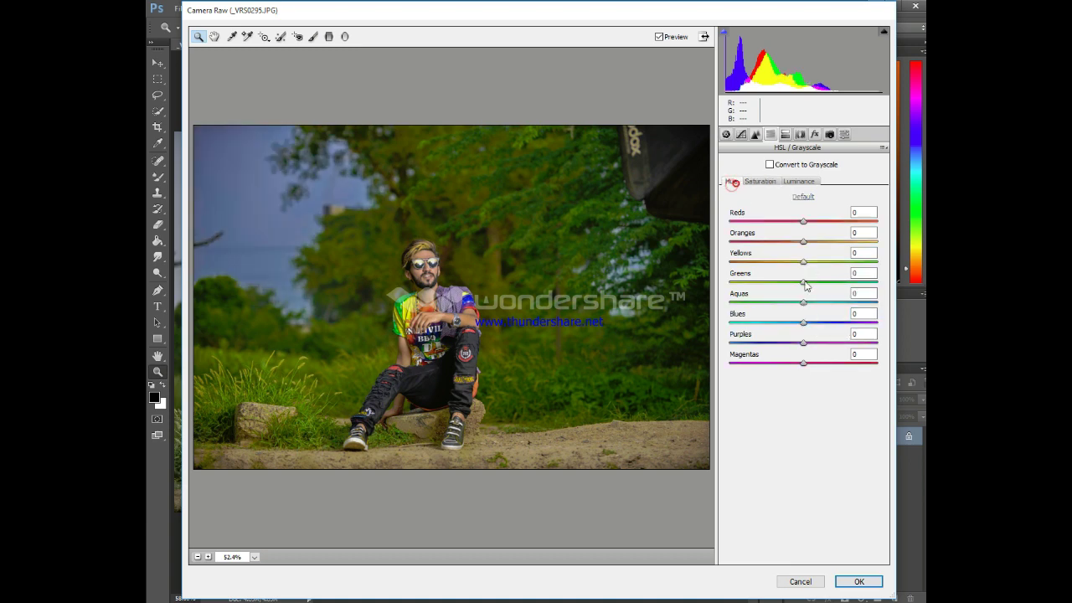
{"action": "left_click_drag", "start_coordinate": [804, 282], "coordinate": [710, 288]}
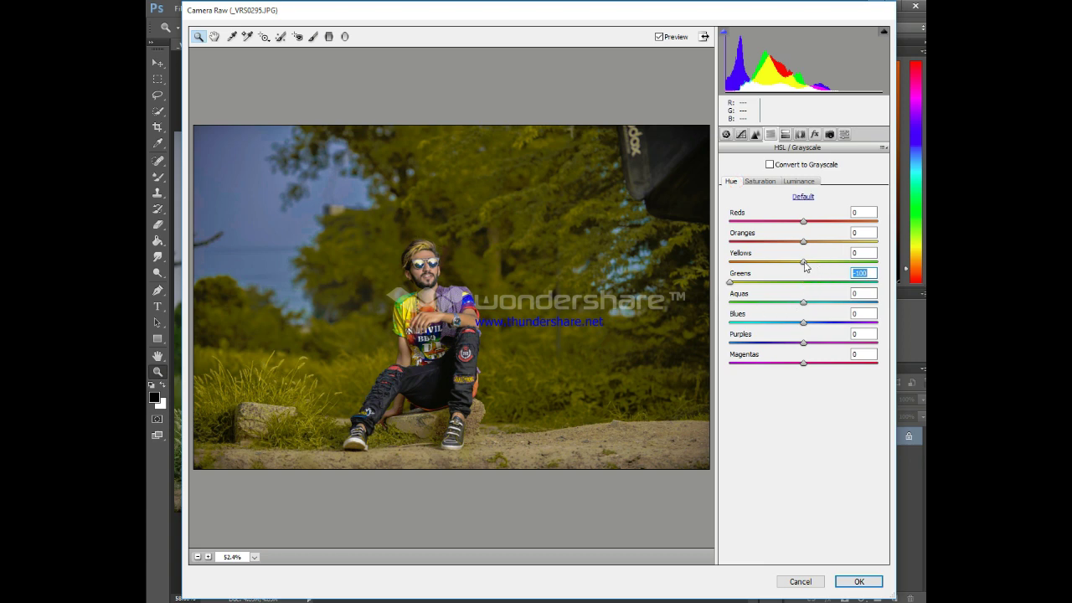
{"action": "left_click_drag", "start_coordinate": [804, 262], "coordinate": [774, 263]}
{"action": "left_click_drag", "start_coordinate": [803, 322], "coordinate": [689, 335]}
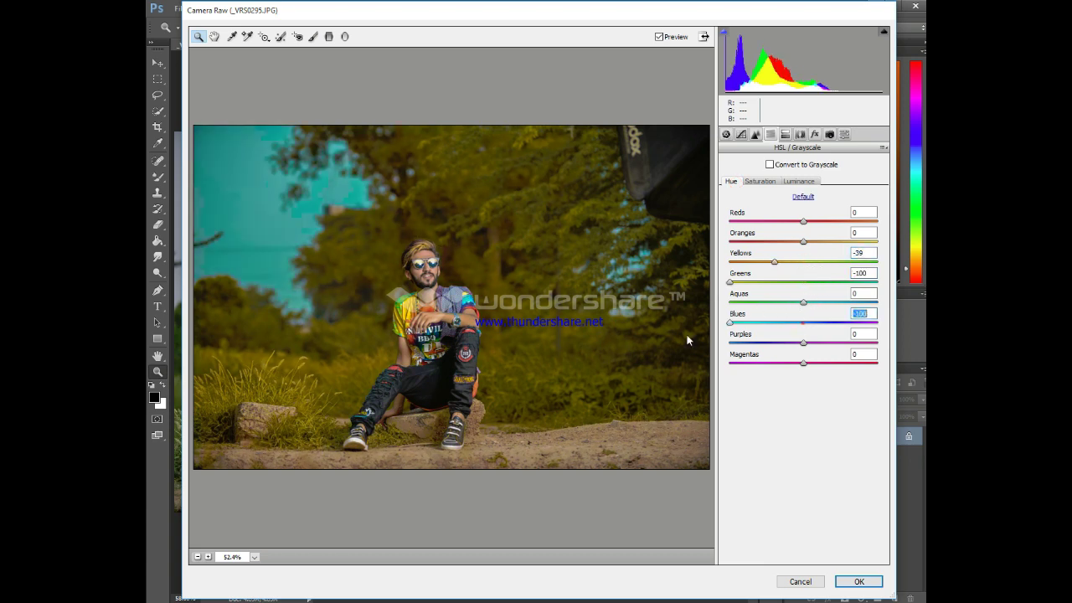
- Load a Camera Raw settings file from the Downloads folder onto the photo
{"action": "left_click", "coordinate": [844, 135]}
{"action": "scroll", "coordinate": [749, 184], "scroll_direction": "down", "scroll_amount": 6}
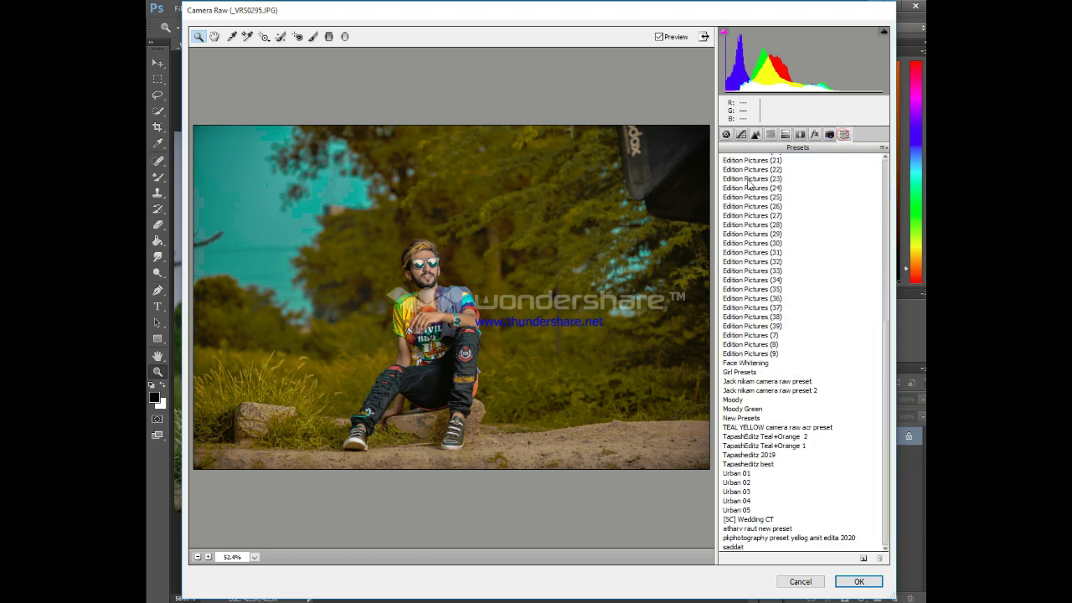
{"action": "left_click", "coordinate": [885, 148]}
{"action": "left_click", "coordinate": [846, 266]}
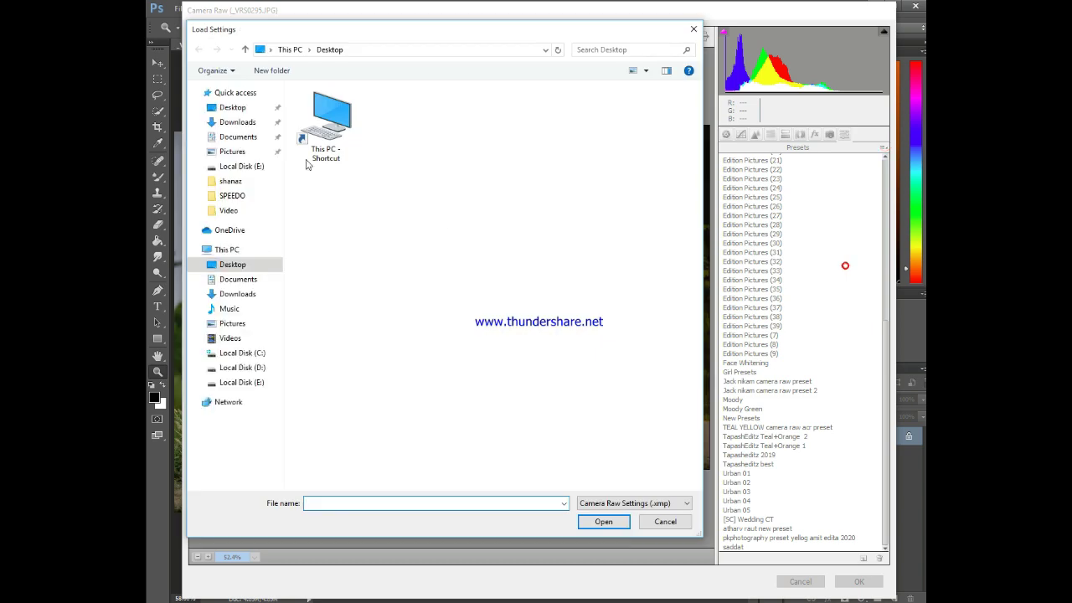
{"action": "left_click", "coordinate": [237, 121]}
{"action": "double_click", "coordinate": [338, 207]}
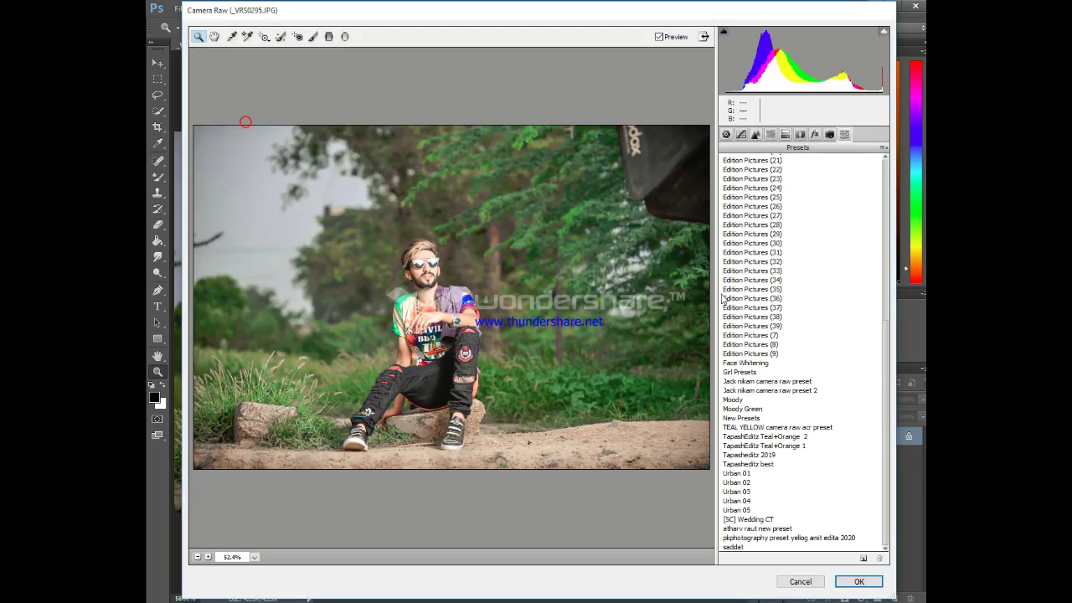
- Undo the loaded settings and the Blues hue shift, and return to the HSL hue adjustments
{"action": "key", "text": "ctrl+alt+z"}
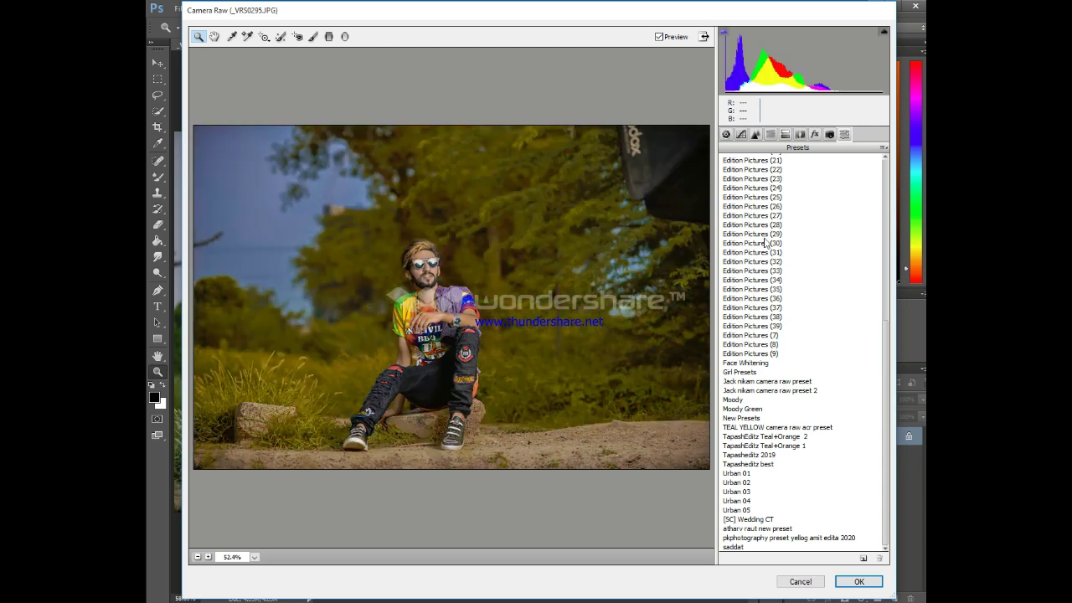
{"action": "scroll", "coordinate": [765, 223], "scroll_direction": "up", "scroll_amount": 1}
{"action": "scroll", "coordinate": [806, 251], "scroll_direction": "up", "scroll_amount": 9}
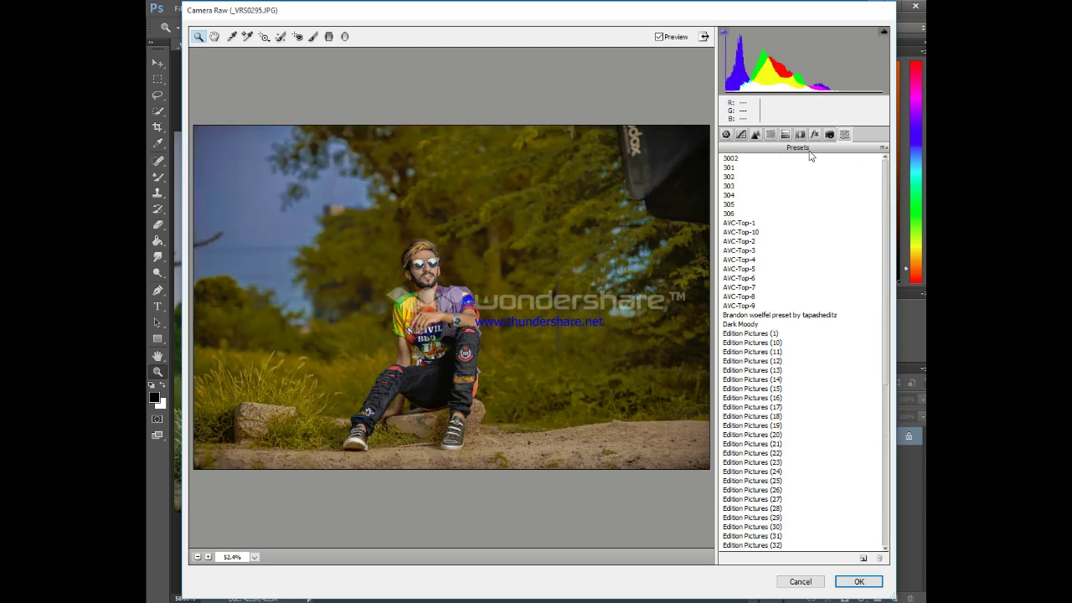
{"action": "left_click", "coordinate": [778, 136]}
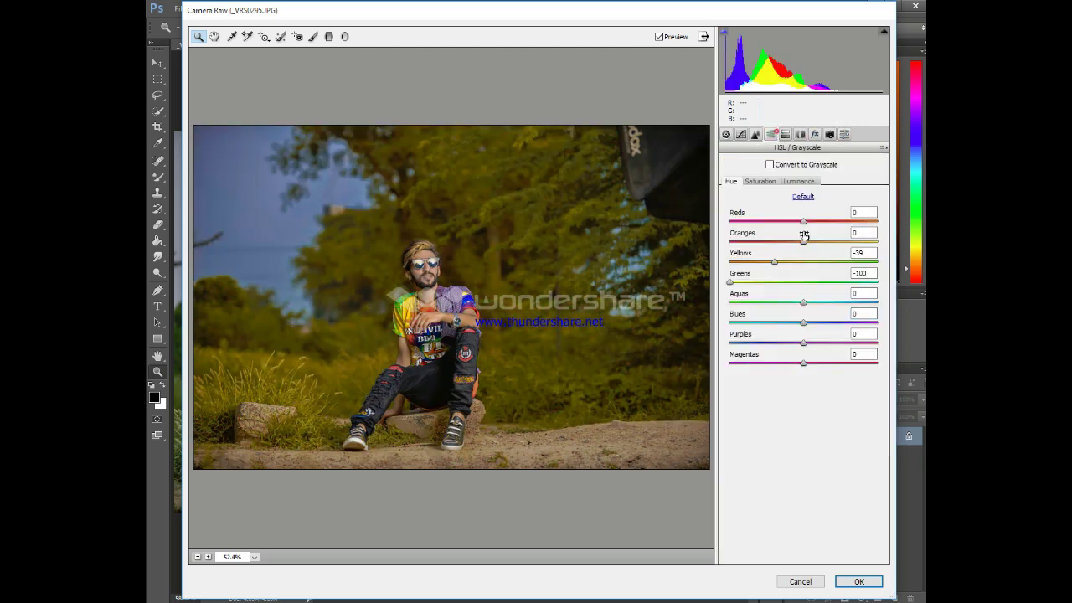
- Slightly lower the HSL saturation of Oranges and apply the Camera Raw filter
{"action": "left_click", "coordinate": [761, 182]}
{"action": "left_click_drag", "start_coordinate": [803, 240], "coordinate": [801, 240]}
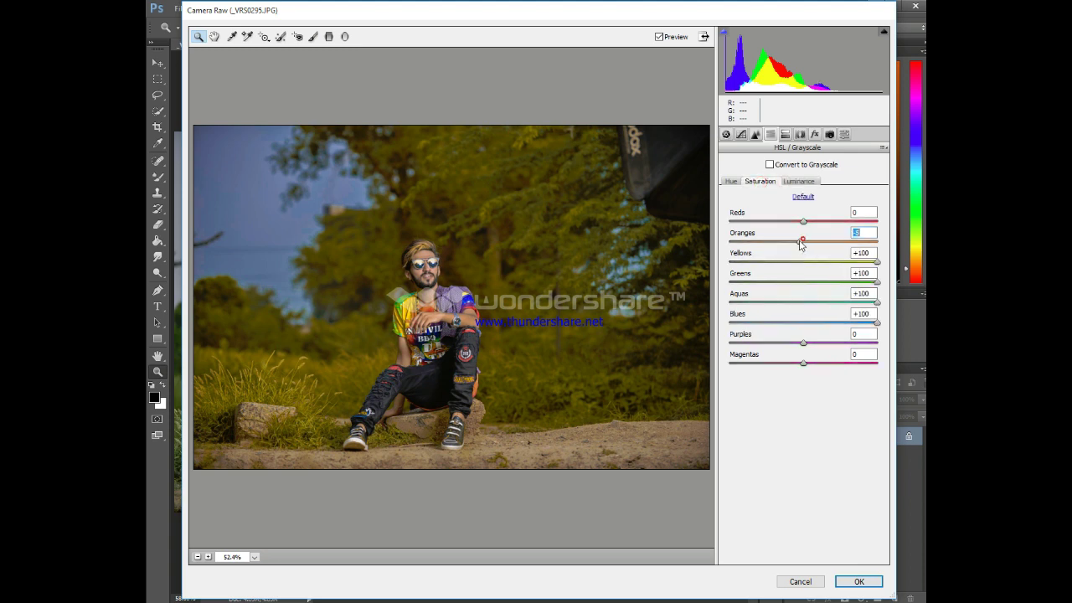
{"action": "left_click", "coordinate": [850, 581]}
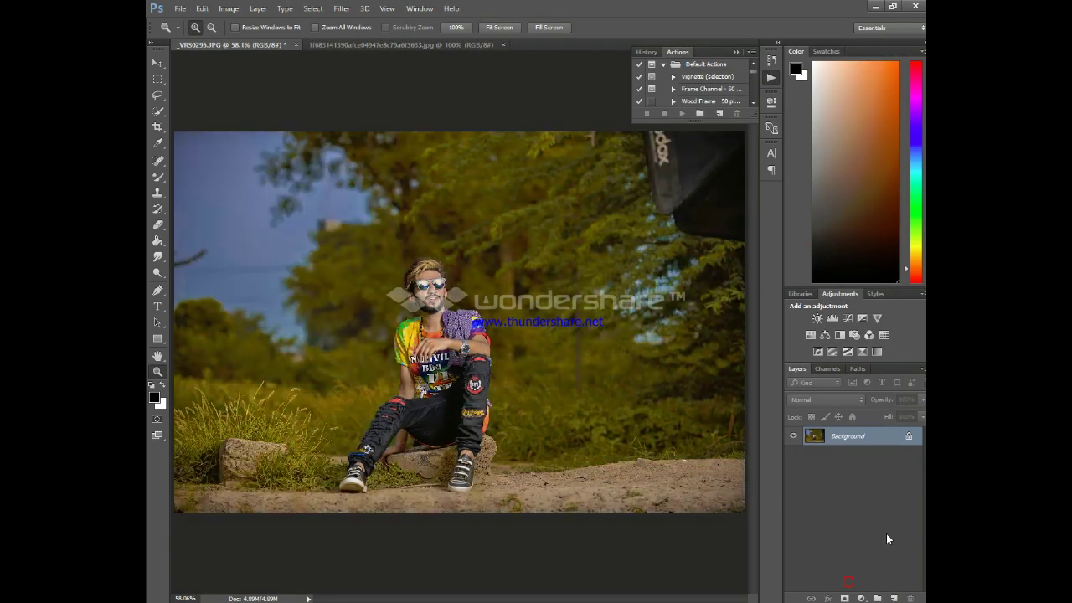
- Add a Selective Color adjustment layer and lower Cyan in the Reds to about -20%
{"action": "left_click", "coordinate": [861, 598]}
{"action": "left_click", "coordinate": [849, 581]}
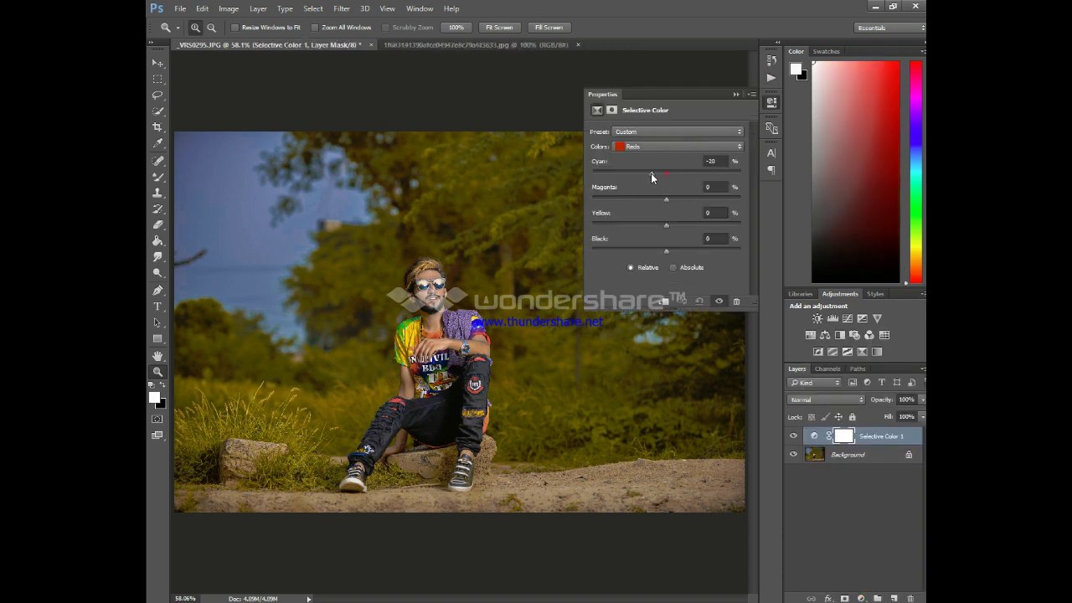
{"action": "left_click_drag", "start_coordinate": [652, 176], "coordinate": [650, 175]}
- Adjust the Selective Color Yellows to Cyan -2%, Magenta -7%, Yellow +100% and Black -6%
{"action": "left_click", "coordinate": [682, 145]}
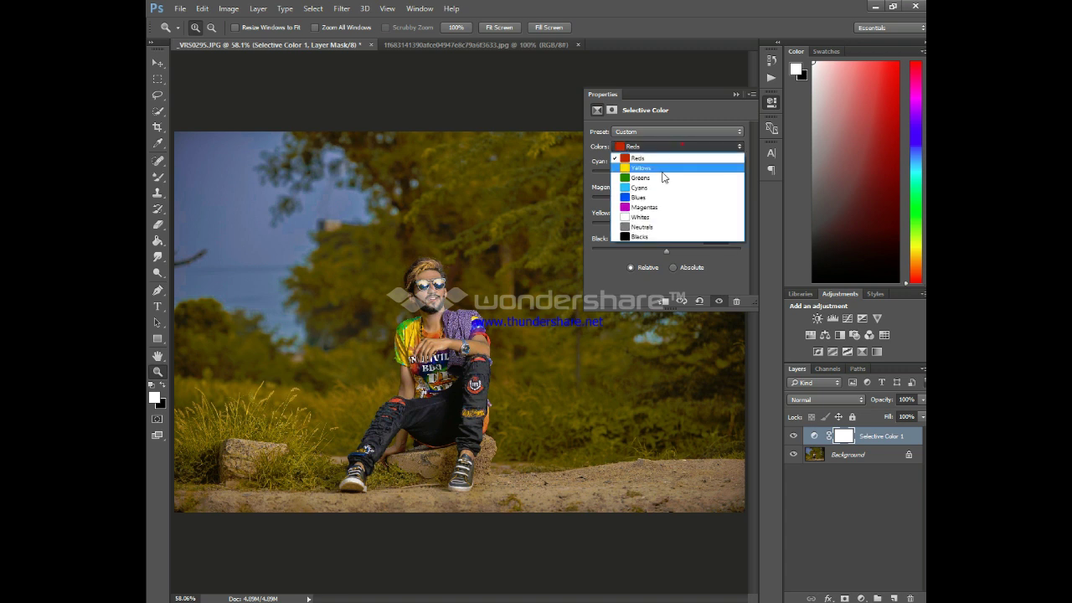
{"action": "left_click", "coordinate": [664, 167]}
{"action": "left_click_drag", "start_coordinate": [668, 174], "coordinate": [727, 228]}
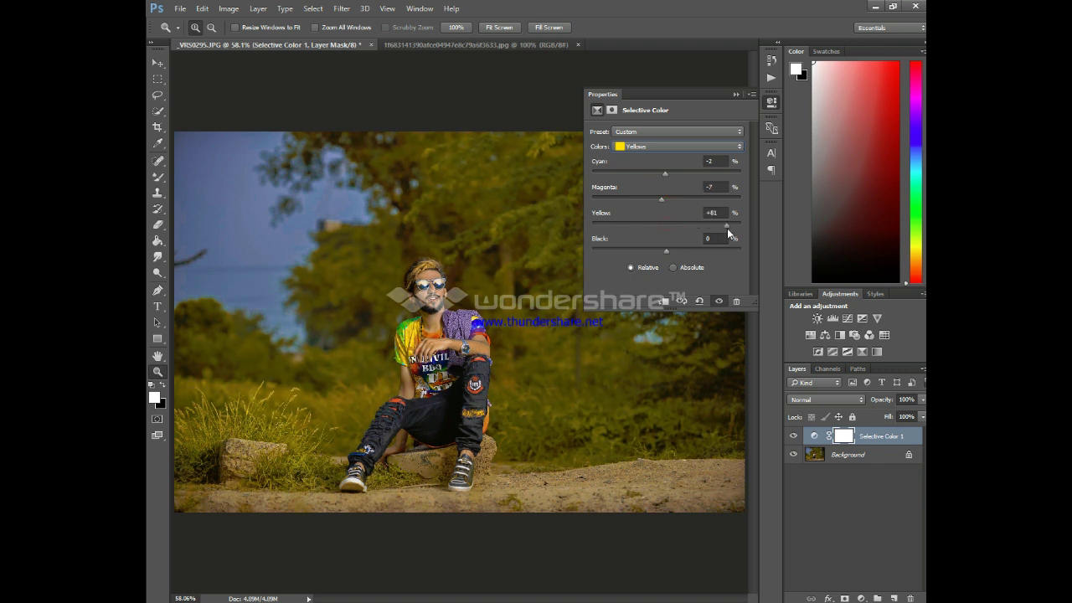
{"action": "mouse_move", "coordinate": [668, 250]}
{"action": "left_mouse_down"}
{"action": "mouse_move", "coordinate": [697, 249]}
{"action": "mouse_move", "coordinate": [661, 252]}
{"action": "left_mouse_up"}
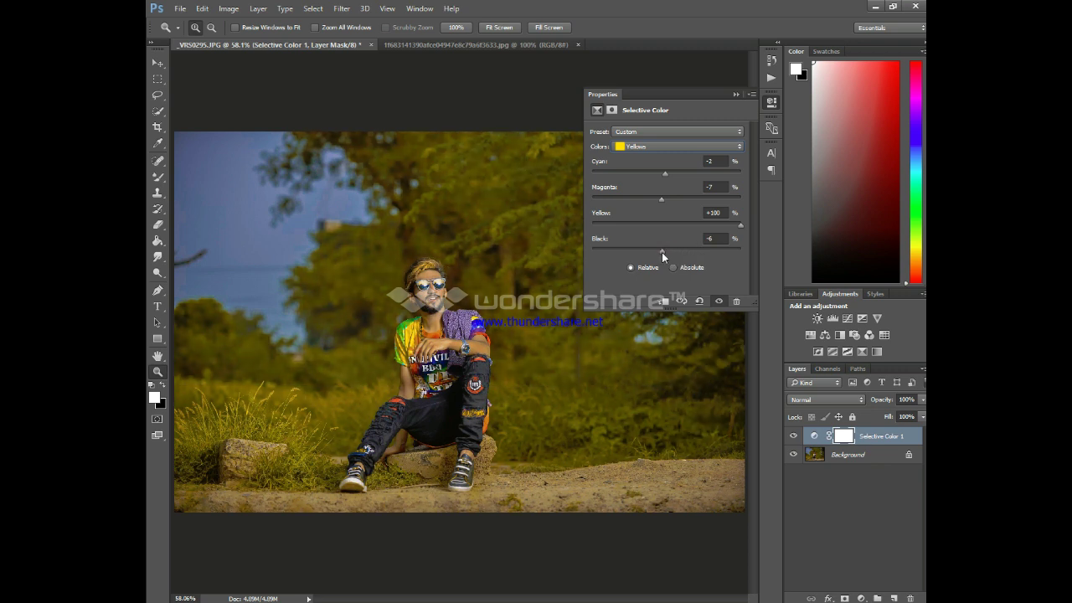
- Adjust the Selective Color Greens to Cyan +100% and Magenta -17%
{"action": "left_click", "coordinate": [693, 146]}
{"action": "left_click", "coordinate": [667, 174]}
{"action": "left_click_drag", "start_coordinate": [668, 173], "coordinate": [760, 174]}
{"action": "left_click_drag", "start_coordinate": [681, 199], "coordinate": [653, 199]}
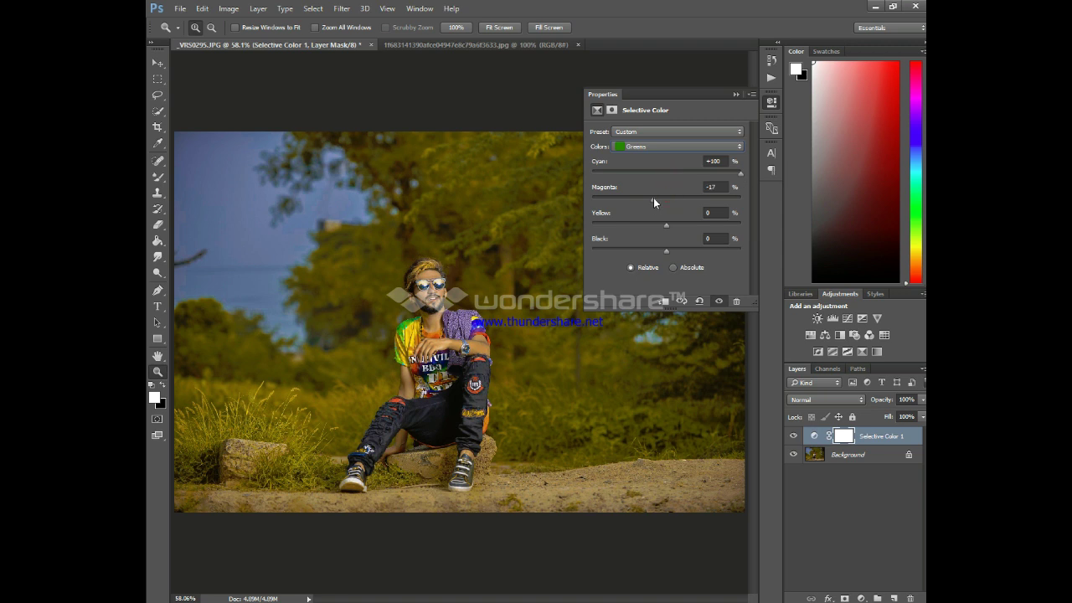
{"action": "left_click", "coordinate": [737, 95]}
- Try the 3D LUT looks from 2Strip.look to filmstock_50.3dl on a new Color Lookup layer and delete that layer
{"action": "left_click", "coordinate": [885, 335]}
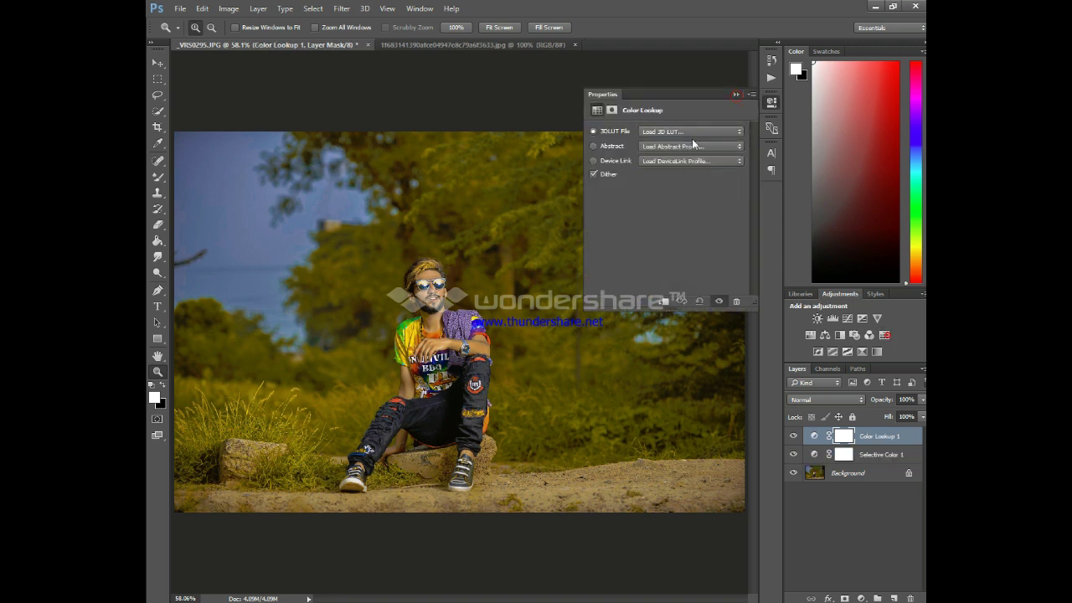
{"action": "left_click", "coordinate": [692, 132]}
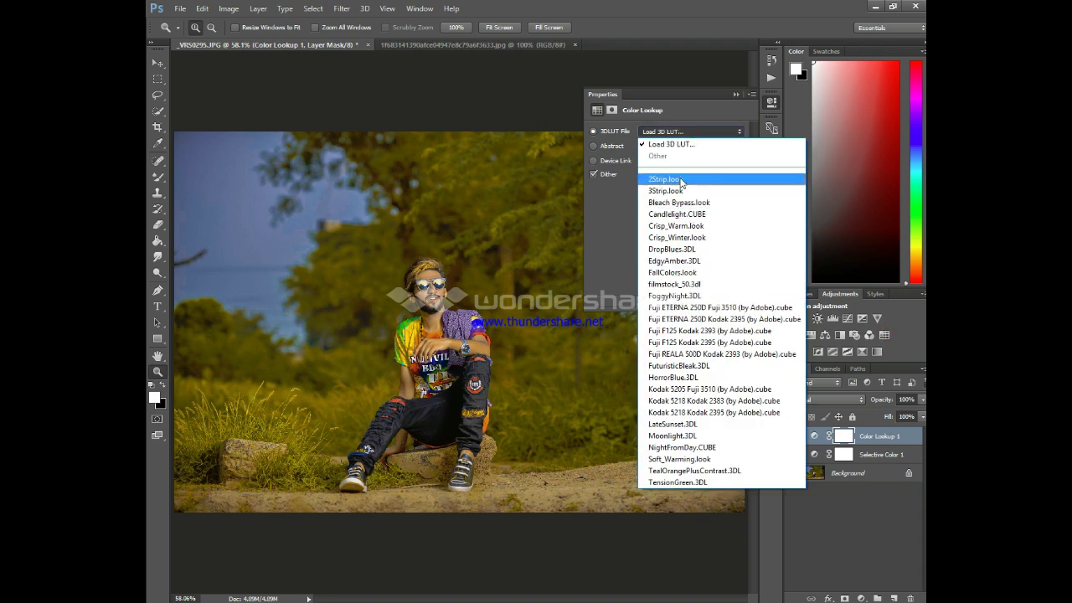
{"action": "left_click", "coordinate": [681, 180]}
{"action": "key", "text": "Down"}
{"action": "key", "text": "Down"}
{"action": "key", "text": "Down"}
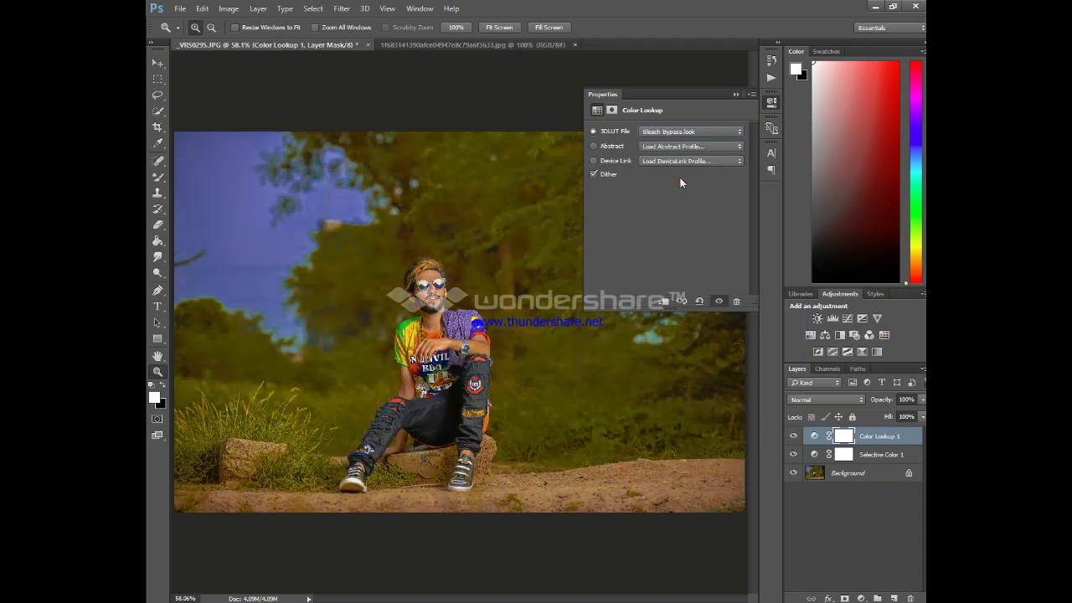
{"action": "key", "text": "Down"}
{"action": "key", "text": "Down"}
{"action": "key", "text": "Down"}
{"action": "key", "text": "Down"}
{"action": "key", "text": "Down"}
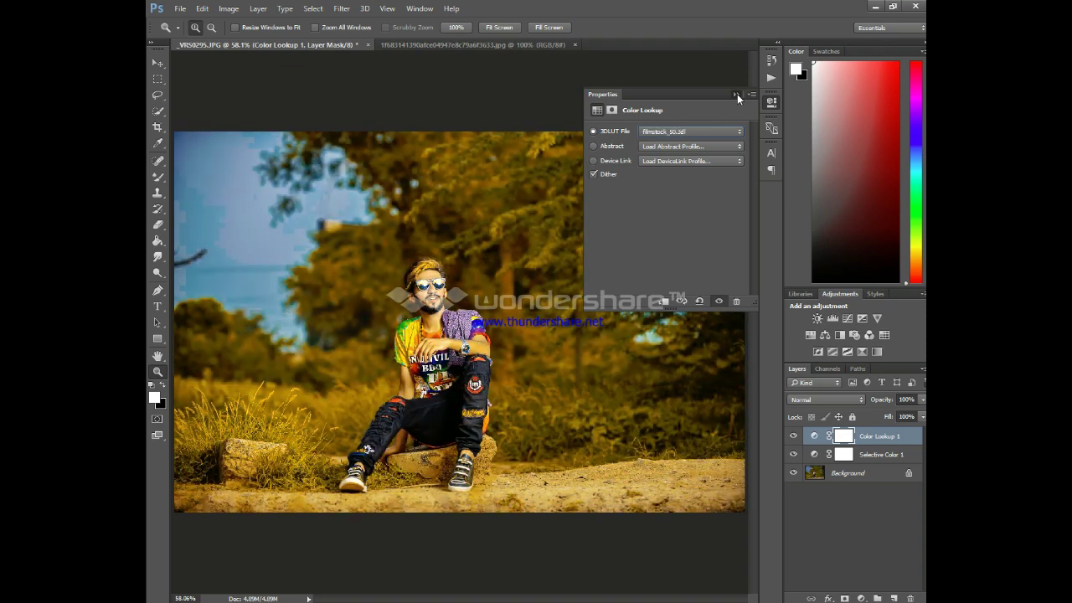
{"action": "left_click", "coordinate": [736, 94]}
{"action": "left_click_drag", "start_coordinate": [895, 439], "coordinate": [912, 598]}
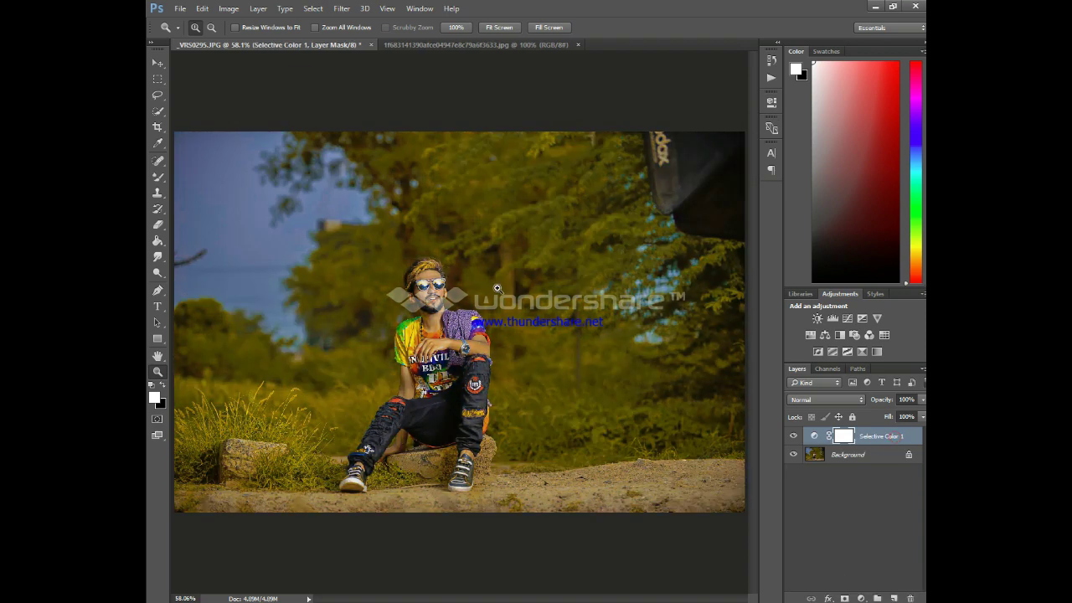
- Add a Curves adjustment layer, move the RGB black point slightly inward and adjust the Green channel's white point
{"action": "left_click", "coordinate": [846, 319]}
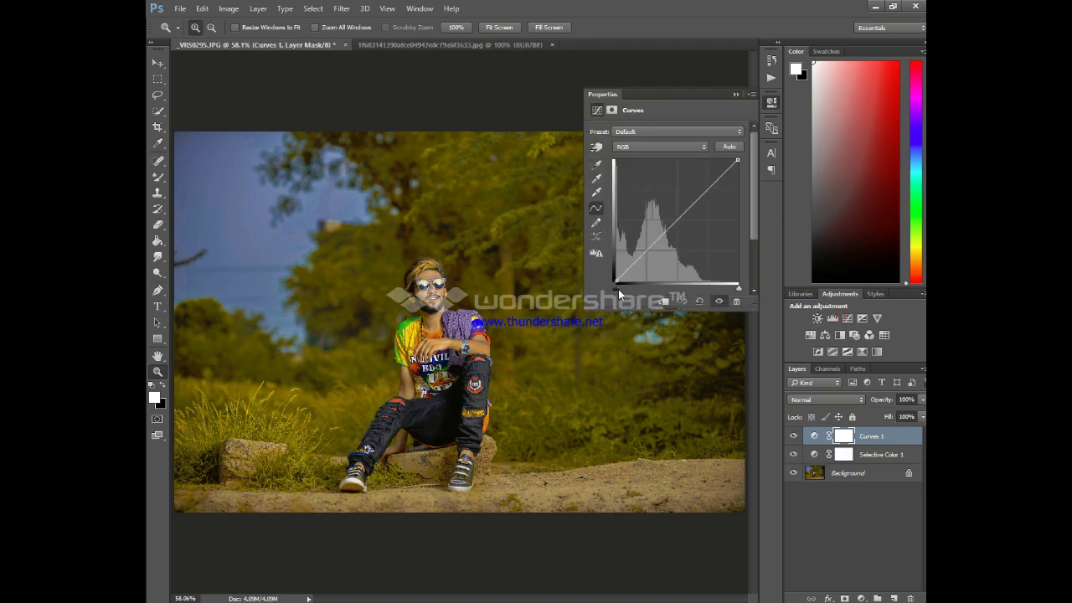
{"action": "mouse_move", "coordinate": [618, 289]}
{"action": "left_mouse_down"}
{"action": "mouse_move", "coordinate": [637, 289]}
{"action": "mouse_move", "coordinate": [621, 292]}
{"action": "left_mouse_up"}
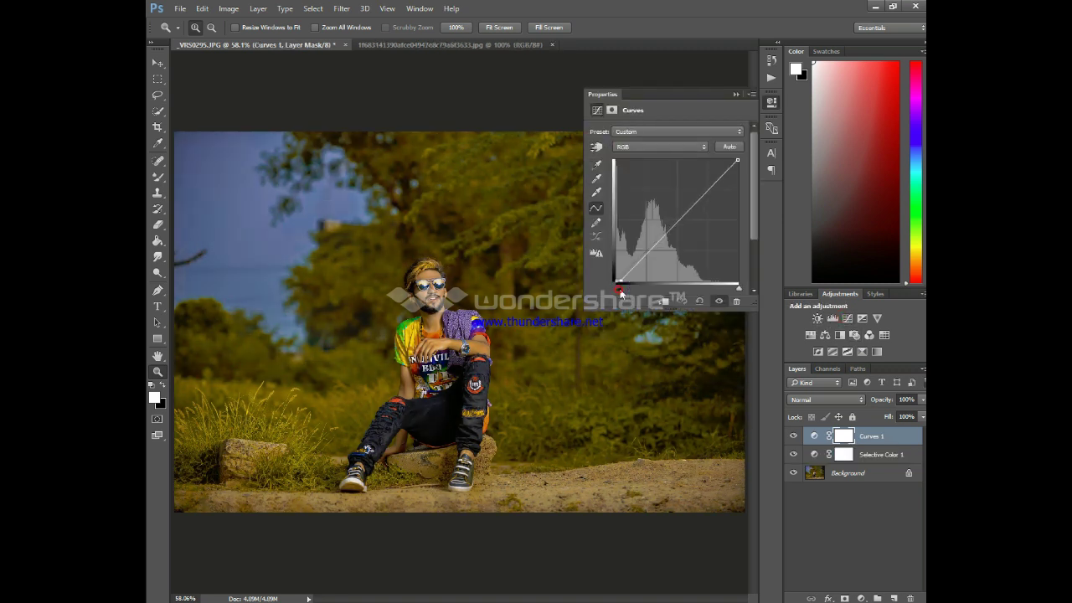
{"action": "left_click", "coordinate": [663, 146]}
{"action": "left_click", "coordinate": [656, 172]}
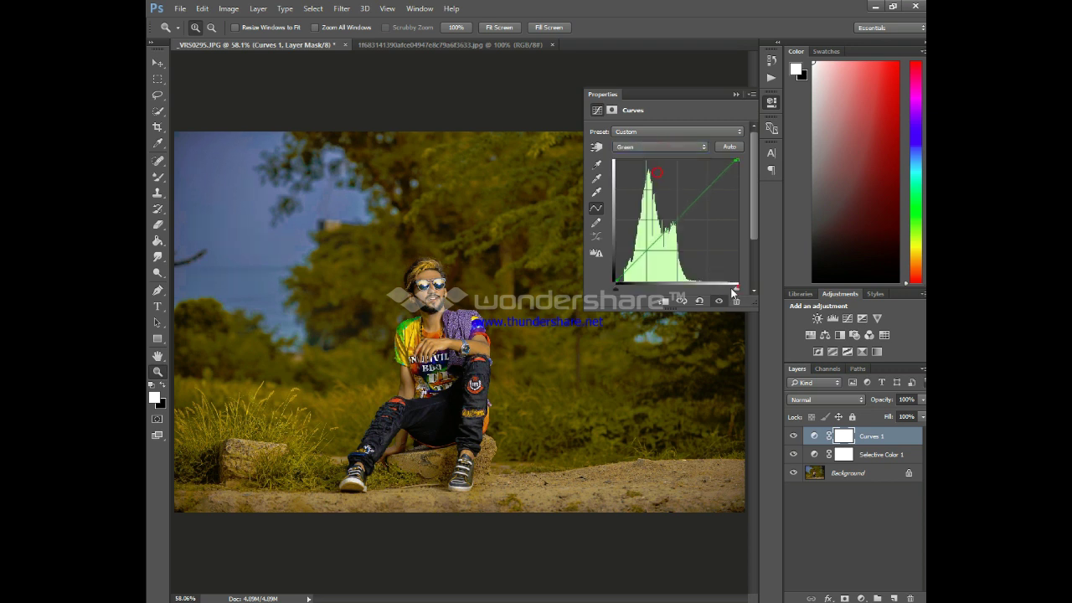
{"action": "left_click_drag", "start_coordinate": [731, 289], "coordinate": [753, 281]}
{"action": "left_click", "coordinate": [736, 93]}
{"action": "left_click", "coordinate": [342, 9]}
{"action": "left_click", "coordinate": [385, 80]}
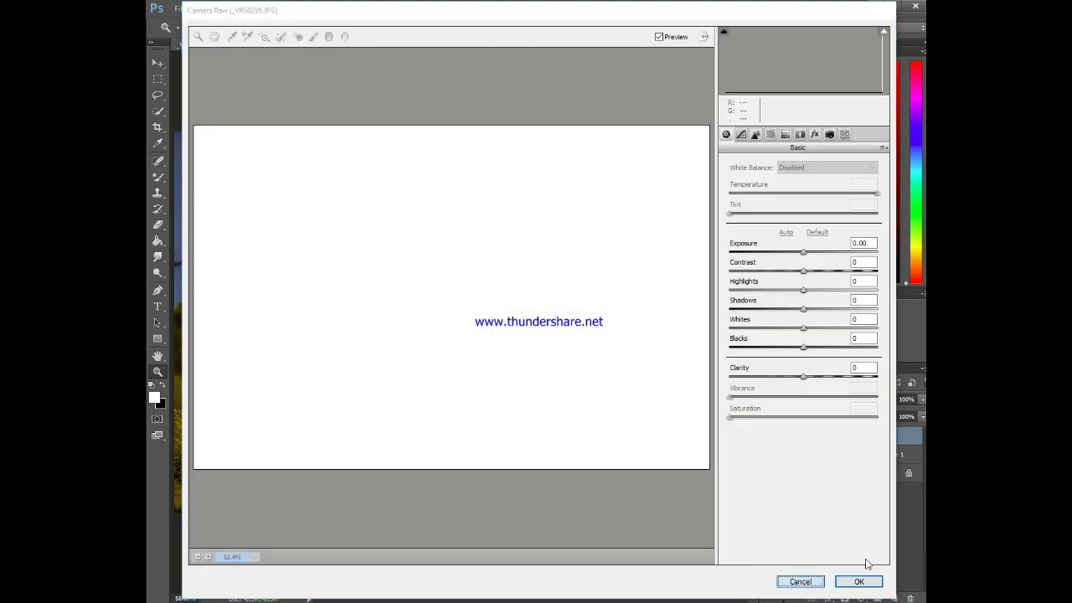
{"action": "left_click", "coordinate": [858, 582]}
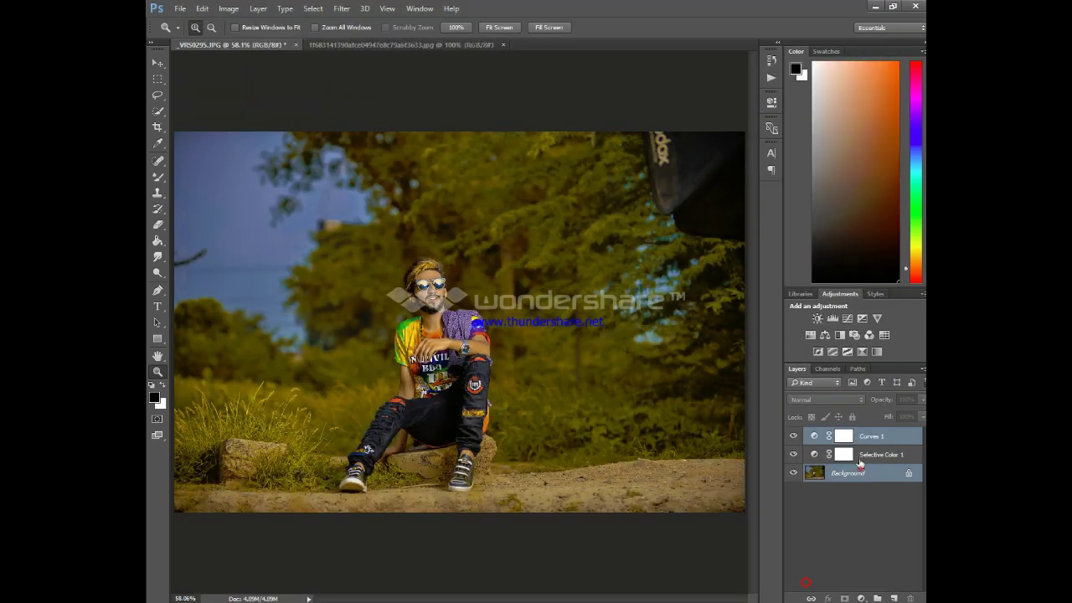
- Merge the Curves, Selective Color and Background layers, and set Vibrance to -7 in the Camera Raw filter
{"action": "left_click", "coordinate": [858, 461]}
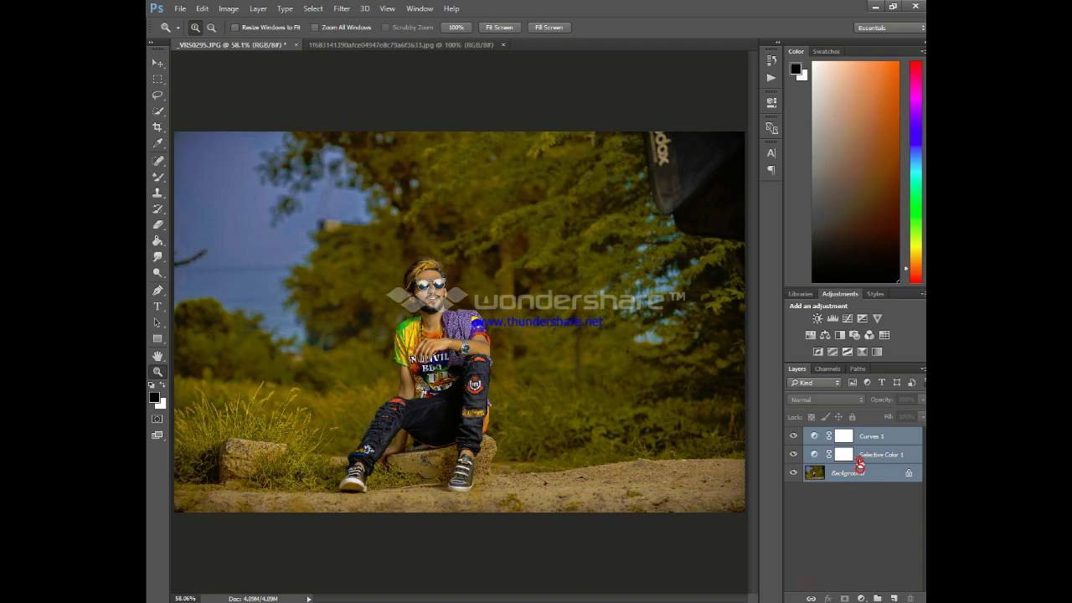
{"action": "left_click", "coordinate": [342, 9]}
{"action": "left_click", "coordinate": [369, 75]}
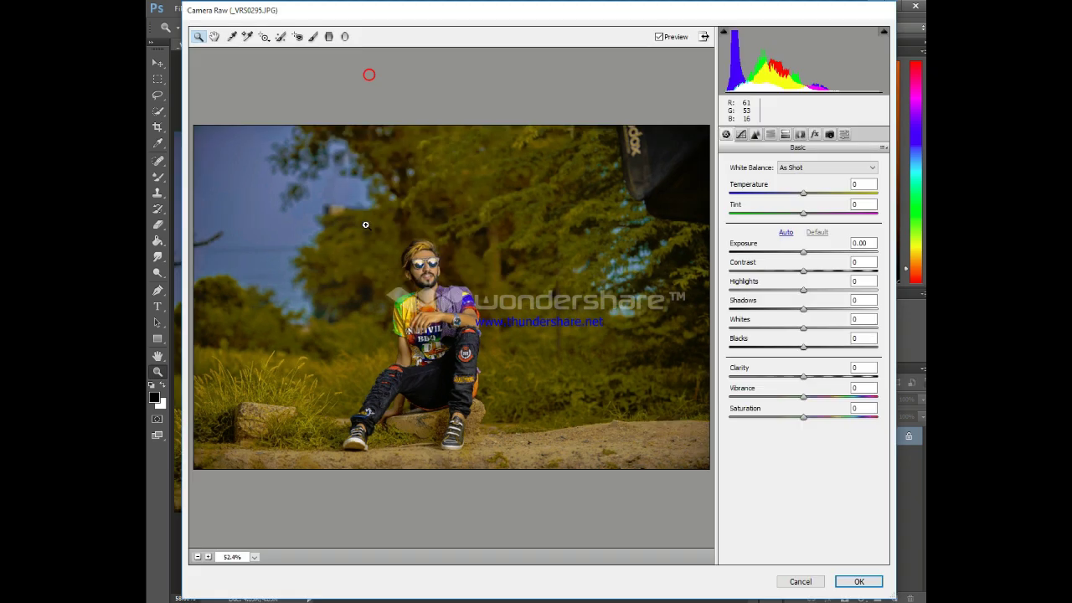
{"action": "left_click_drag", "start_coordinate": [804, 397], "coordinate": [799, 397]}
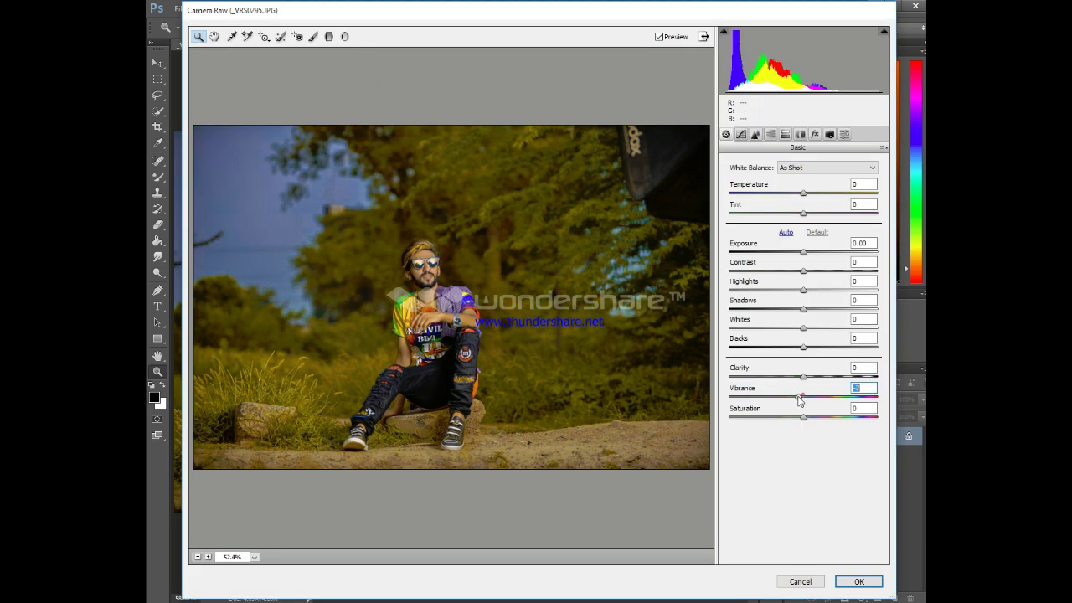
{"action": "left_click", "coordinate": [802, 252]}
- Set the HSL saturation of Yellows to +97, Greens and Aquas to +100, and Blues to about +38
{"action": "left_click", "coordinate": [769, 134]}
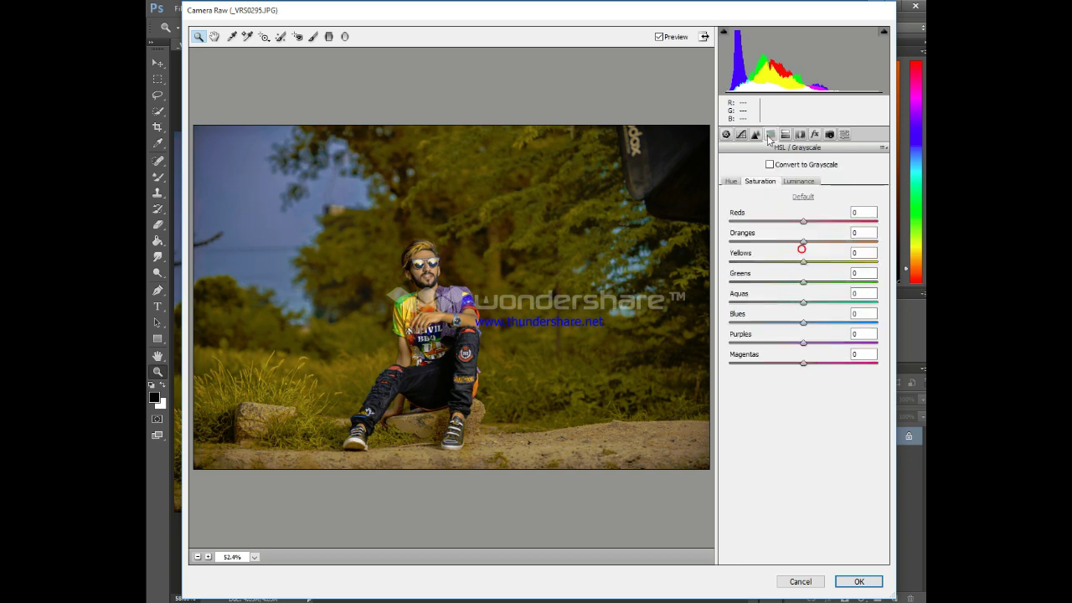
{"action": "left_click_drag", "start_coordinate": [802, 261], "coordinate": [876, 261]}
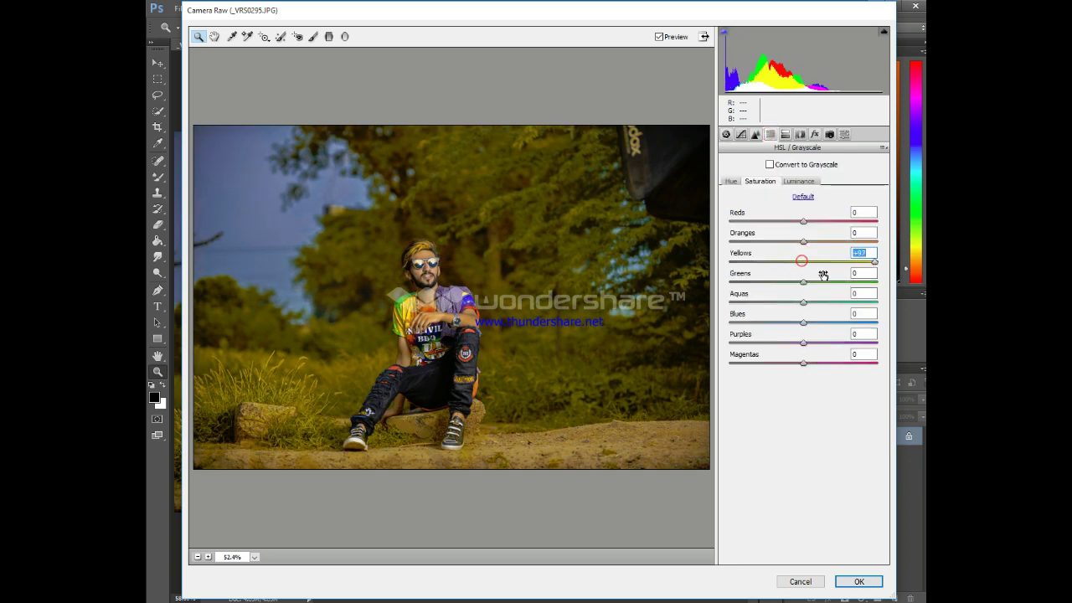
{"action": "left_click_drag", "start_coordinate": [821, 281], "coordinate": [893, 292]}
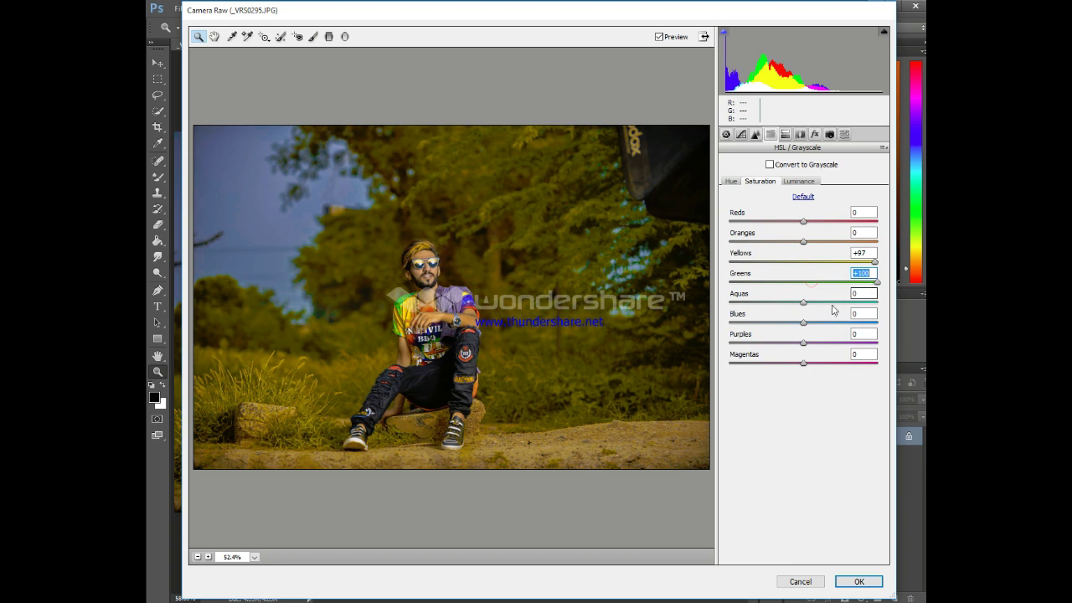
{"action": "left_click_drag", "start_coordinate": [807, 302], "coordinate": [890, 306]}
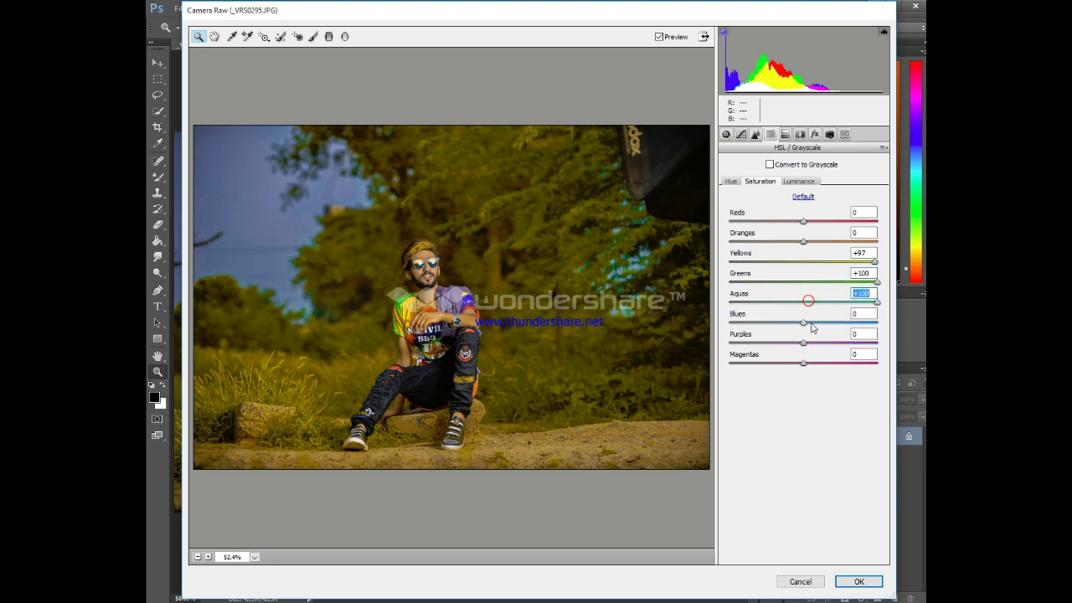
{"action": "left_click_drag", "start_coordinate": [809, 322], "coordinate": [833, 329]}
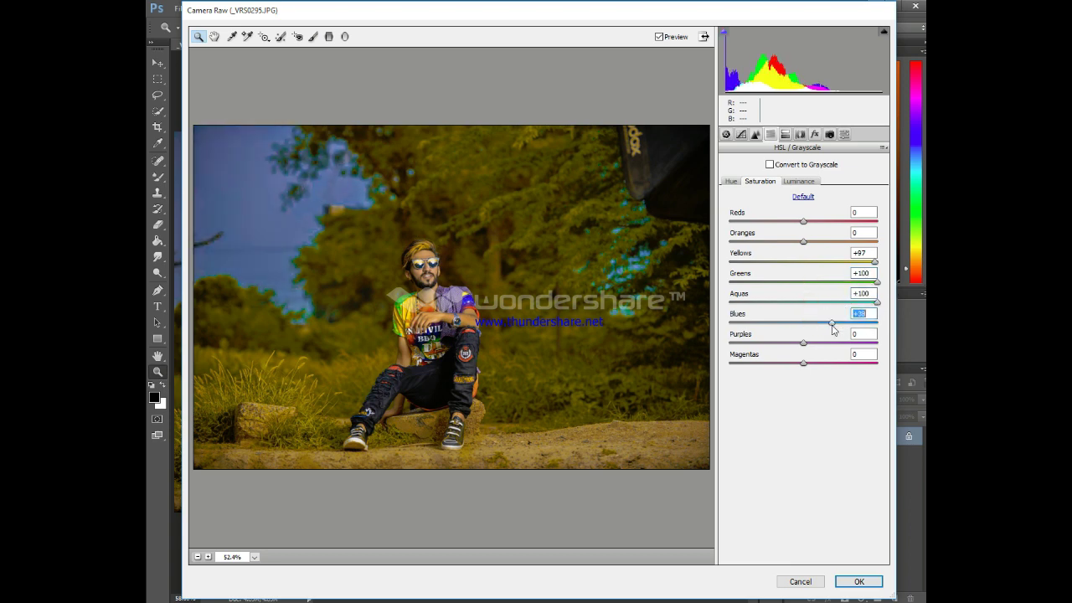
- Set the HSL hue of Yellows to -100, Aquas to +96 and Blues to about -68, and shift the Greens hue negative
{"action": "left_click", "coordinate": [730, 181]}
{"action": "left_click_drag", "start_coordinate": [802, 282], "coordinate": [773, 293]}
{"action": "left_click_drag", "start_coordinate": [874, 295], "coordinate": [739, 302]}
{"action": "left_click_drag", "start_coordinate": [804, 265], "coordinate": [742, 267]}
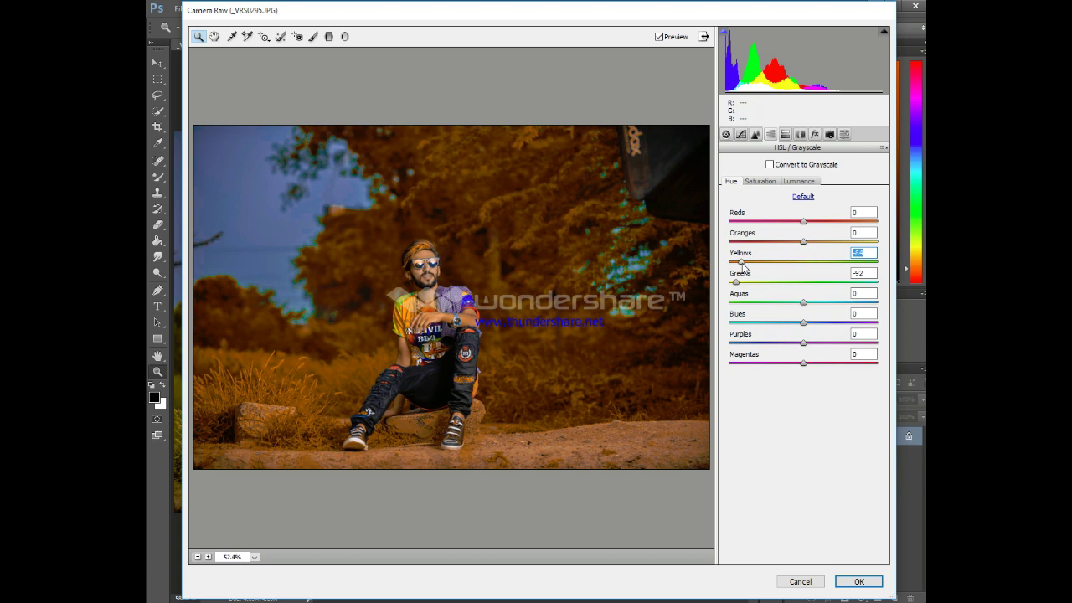
{"action": "left_click_drag", "start_coordinate": [726, 268], "coordinate": [724, 269]}
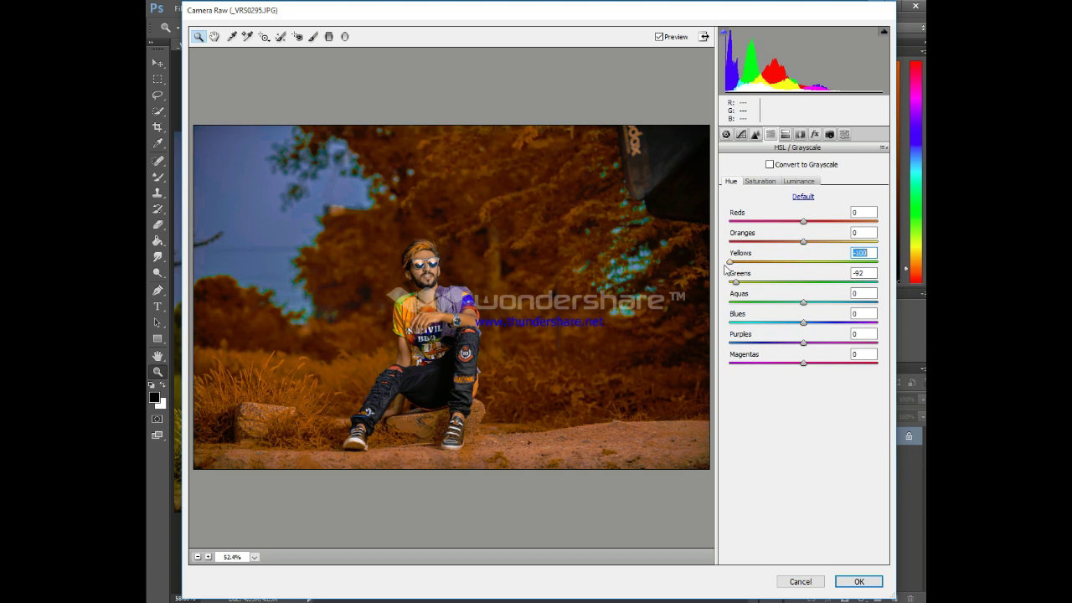
{"action": "left_click_drag", "start_coordinate": [805, 305], "coordinate": [753, 323]}
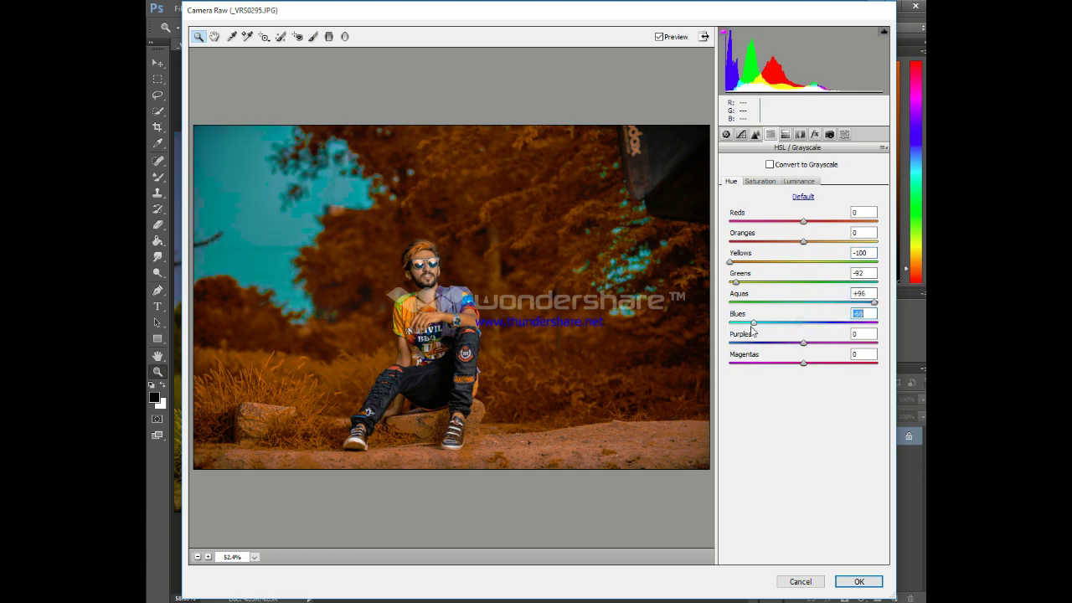
{"action": "left_click_drag", "start_coordinate": [738, 282], "coordinate": [790, 300]}
- Set the post-crop vignetting amount to -16 and the Lens Corrections scale to 96, and apply the Camera Raw filter
{"action": "left_click", "coordinate": [815, 134]}
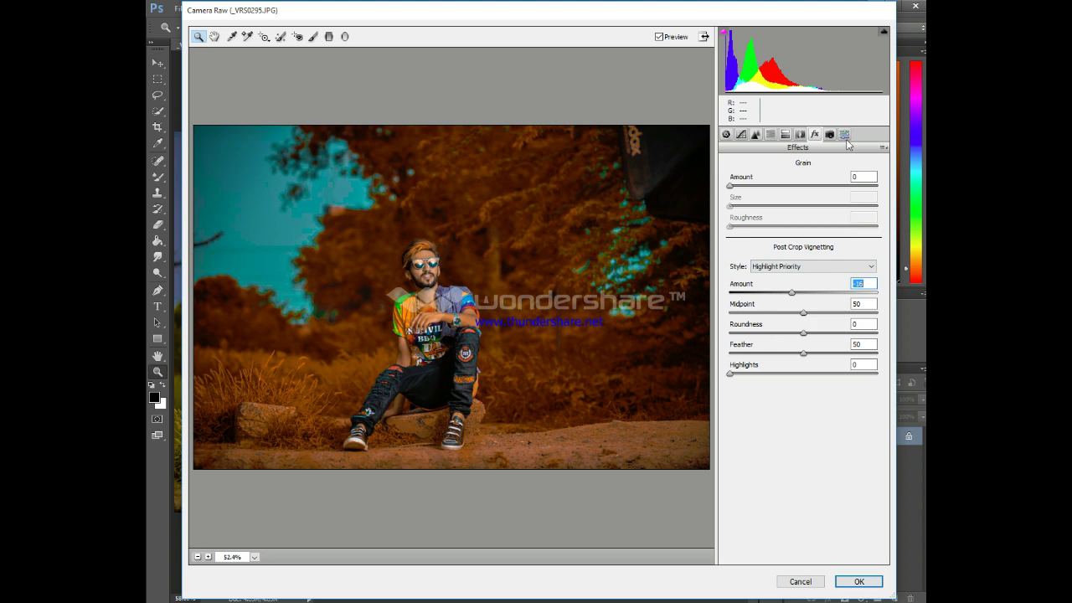
{"action": "left_click", "coordinate": [800, 134]}
{"action": "left_click", "coordinate": [762, 161]}
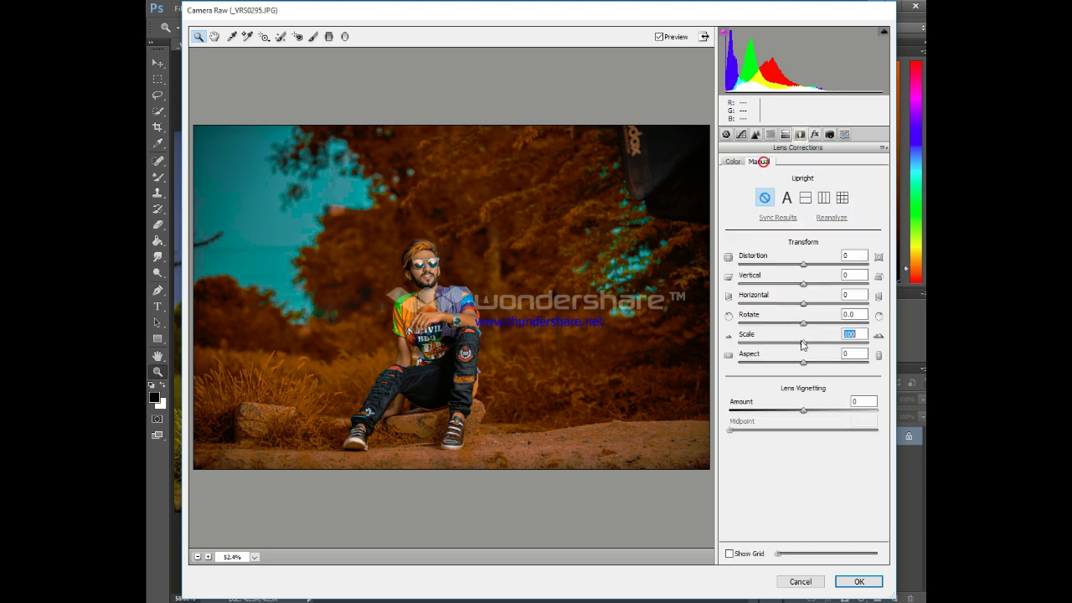
{"action": "left_click_drag", "start_coordinate": [802, 344], "coordinate": [799, 346]}
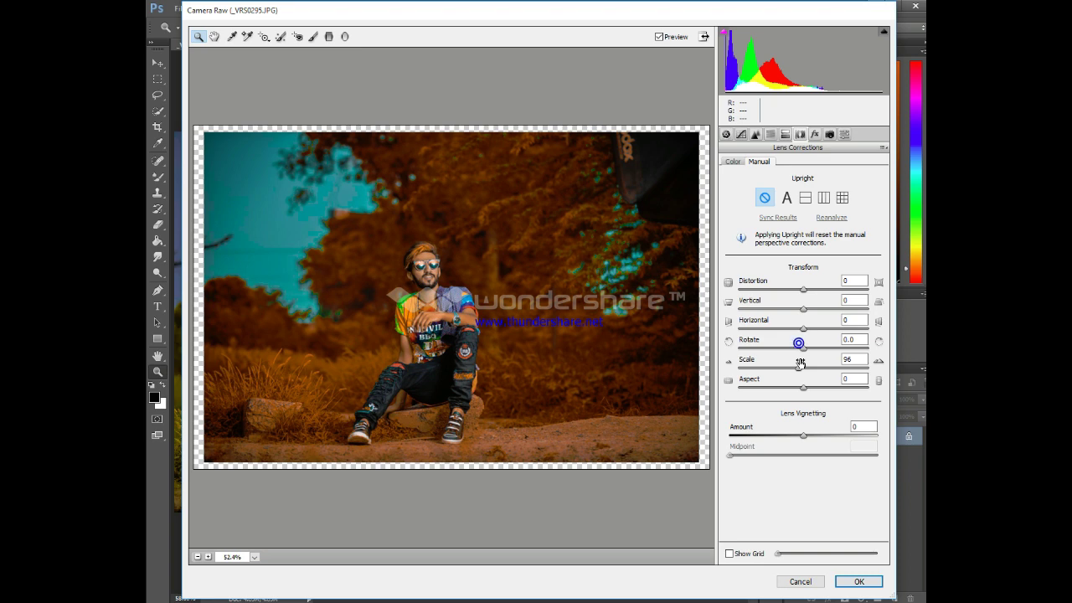
{"action": "left_click", "coordinate": [859, 582]}
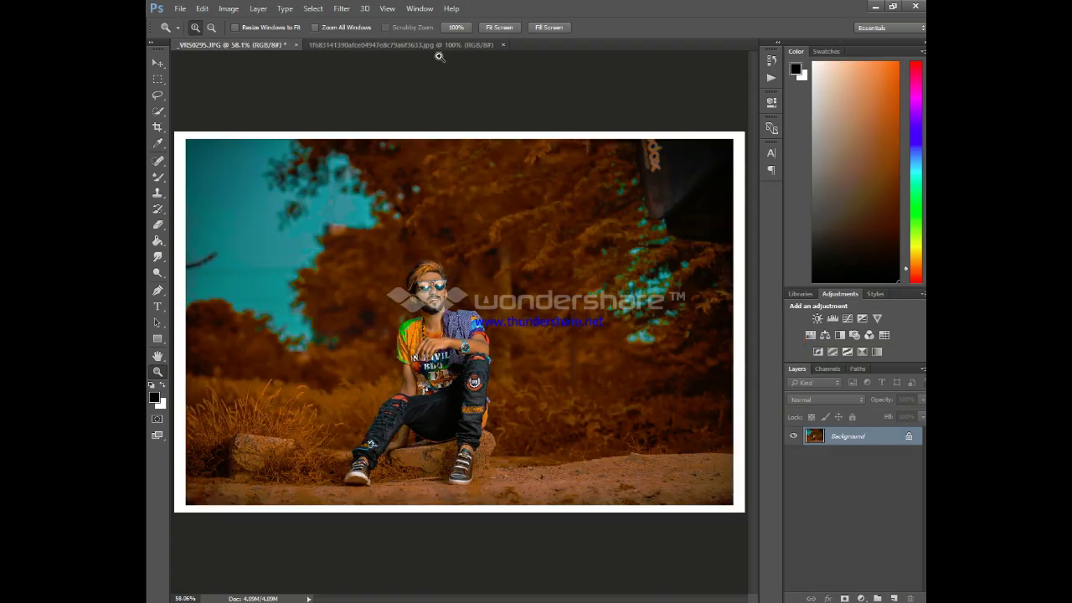
- Open the Liquify filter and warp the top of the man's hair upward with a brush size of about 90
{"action": "left_click", "coordinate": [441, 274]}
{"action": "left_click", "coordinate": [342, 9]}
{"action": "left_click", "coordinate": [370, 108]}
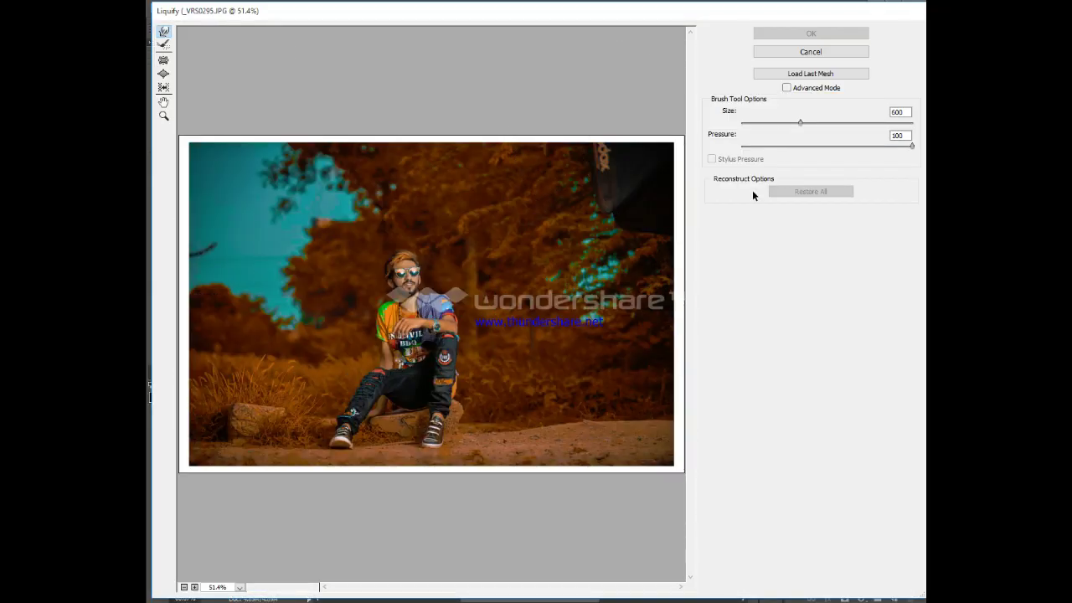
{"action": "key", "text": "ctrl+plus"}
{"action": "key", "text": "ctrl+plus"}
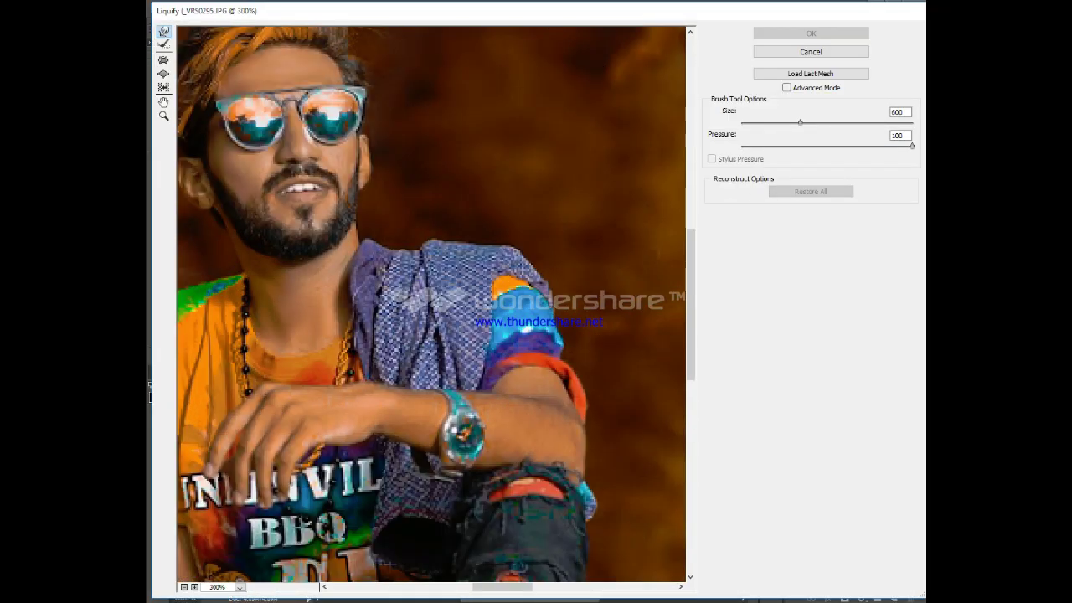
{"action": "left_click_drag", "start_coordinate": [476, 588], "coordinate": [455, 591]}
{"action": "left_click_drag", "start_coordinate": [691, 371], "coordinate": [689, 329]}
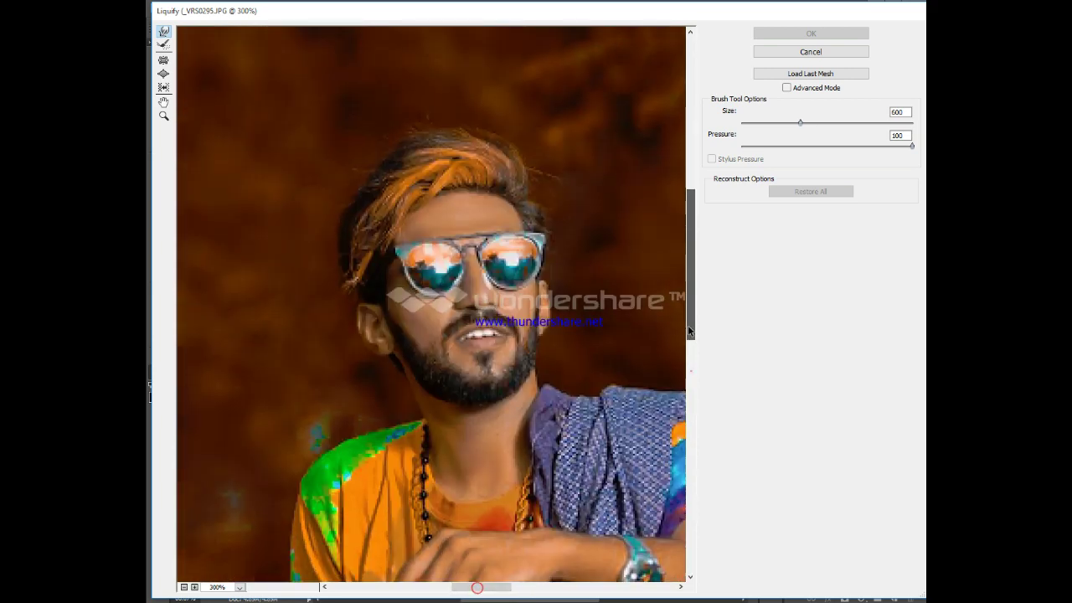
{"action": "scroll", "coordinate": [688, 324], "scroll_direction": "up", "scroll_amount": 3}
{"action": "key", "text": "bracketleft"}
{"action": "key", "text": "bracketleft"}
{"action": "key", "text": "bracketleft"}
{"action": "key", "text": "bracketleft"}
{"action": "key", "text": "bracketleft"}
{"action": "key", "text": "bracketleft"}
{"action": "key", "text": "bracketleft"}
{"action": "key", "text": "bracketleft"}
{"action": "key", "text": "bracketleft"}
{"action": "key", "text": "bracketleft"}
{"action": "key", "text": "bracketleft"}
{"action": "key", "text": "bracketleft"}
{"action": "key", "text": "bracketleft"}
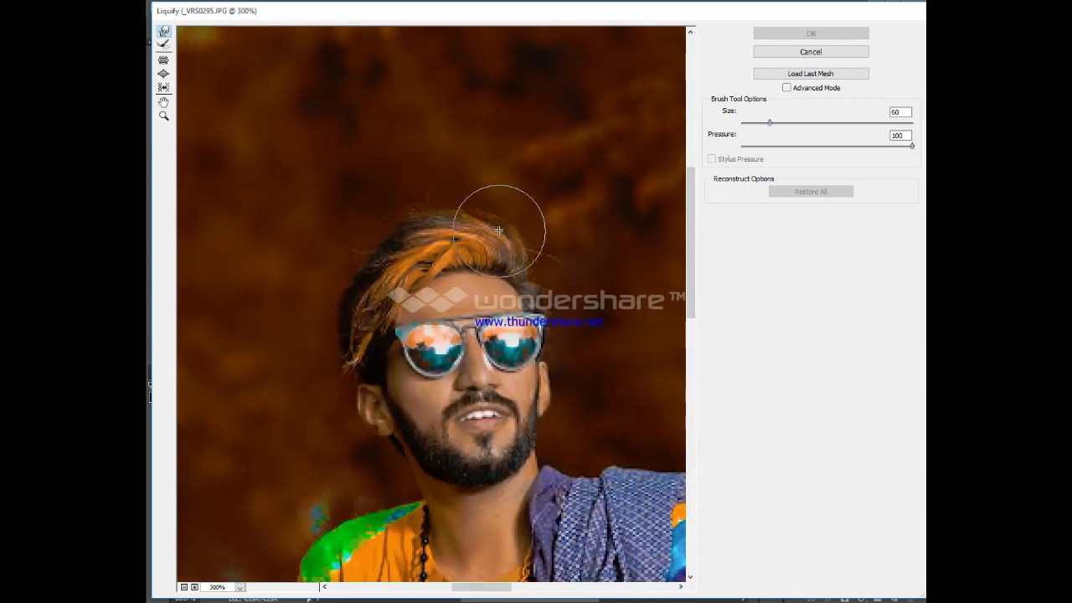
{"action": "key", "text": "bracketright"}
{"action": "key", "text": "bracketright"}
{"action": "mouse_move", "coordinate": [525, 227]}
{"action": "left_mouse_down"}
{"action": "mouse_move", "coordinate": [536, 221]}
{"action": "mouse_move", "coordinate": [526, 226]}
{"action": "mouse_move", "coordinate": [494, 191]}
{"action": "mouse_move", "coordinate": [356, 233]}
{"action": "left_mouse_up"}
{"action": "key", "text": "bracketright"}
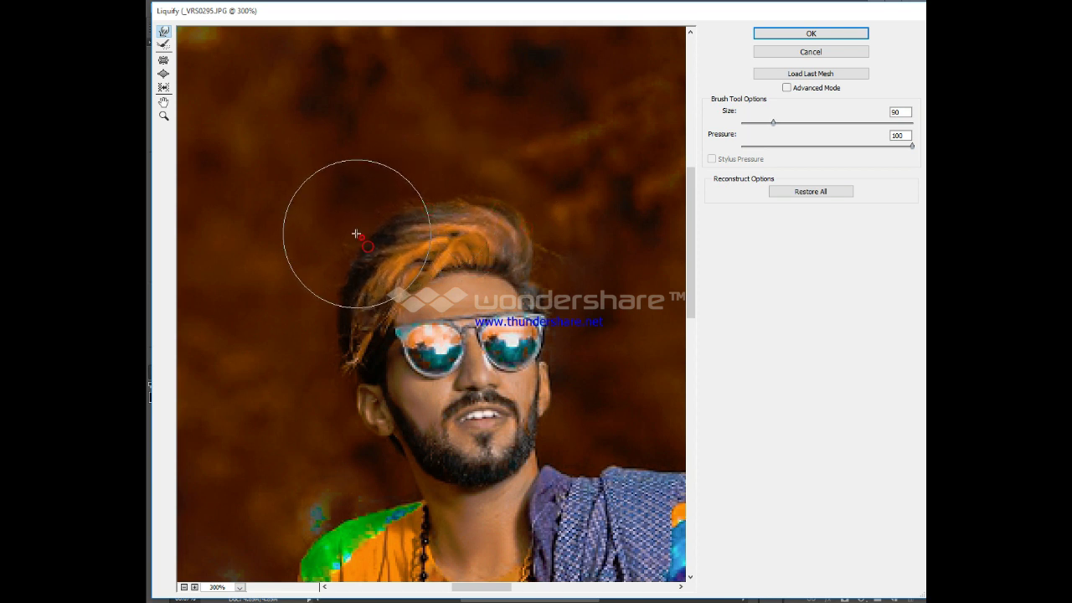
- Enlarge the Liquify brush and push the crown of the hair higher to give it more volume
{"action": "key", "text": "bracketright"}
{"action": "key", "text": "bracketright"}
{"action": "left_click_drag", "start_coordinate": [515, 196], "coordinate": [520, 185]}
{"action": "mouse_move", "coordinate": [431, 172]}
{"action": "left_mouse_down"}
{"action": "mouse_move", "coordinate": [344, 203]}
{"action": "mouse_move", "coordinate": [333, 197]}
{"action": "mouse_move", "coordinate": [332, 227]}
{"action": "mouse_move", "coordinate": [323, 222]}
{"action": "mouse_move", "coordinate": [499, 182]}
{"action": "mouse_move", "coordinate": [434, 159]}
{"action": "mouse_move", "coordinate": [414, 170]}
{"action": "mouse_move", "coordinate": [410, 160]}
{"action": "mouse_move", "coordinate": [504, 163]}
{"action": "mouse_move", "coordinate": [567, 206]}
{"action": "left_mouse_up"}
{"action": "key", "text": "bracketleft"}
{"action": "key", "text": "bracketleft"}
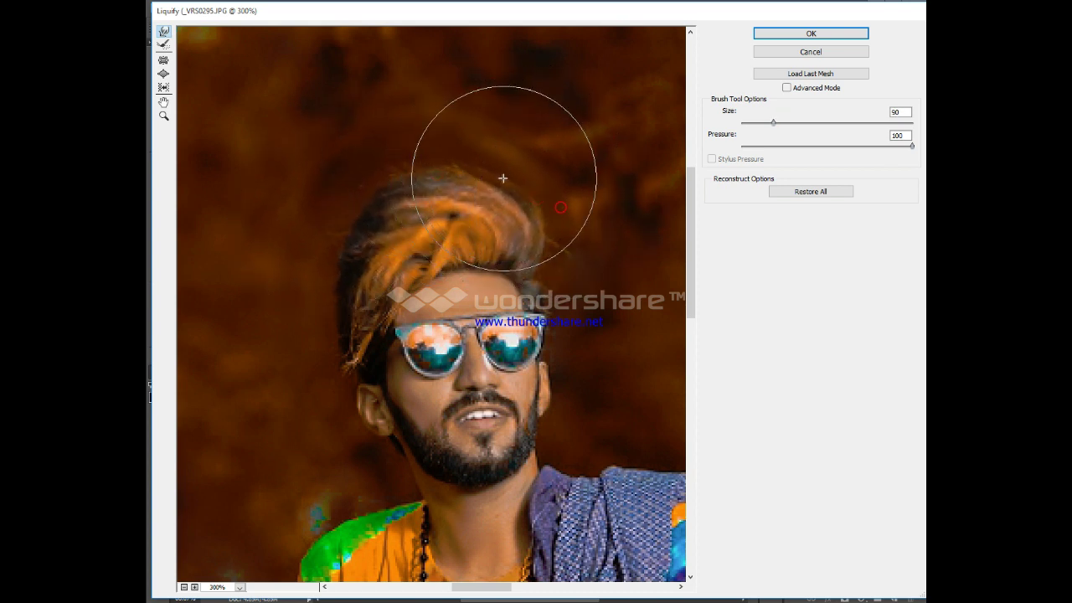
- Refine the hair's upper outline with a Liquify brush size of 70 and apply the filter
{"action": "key", "text": "bracketleft"}
{"action": "key", "text": "bracketleft"}
{"action": "left_click_drag", "start_coordinate": [502, 180], "coordinate": [519, 170]}
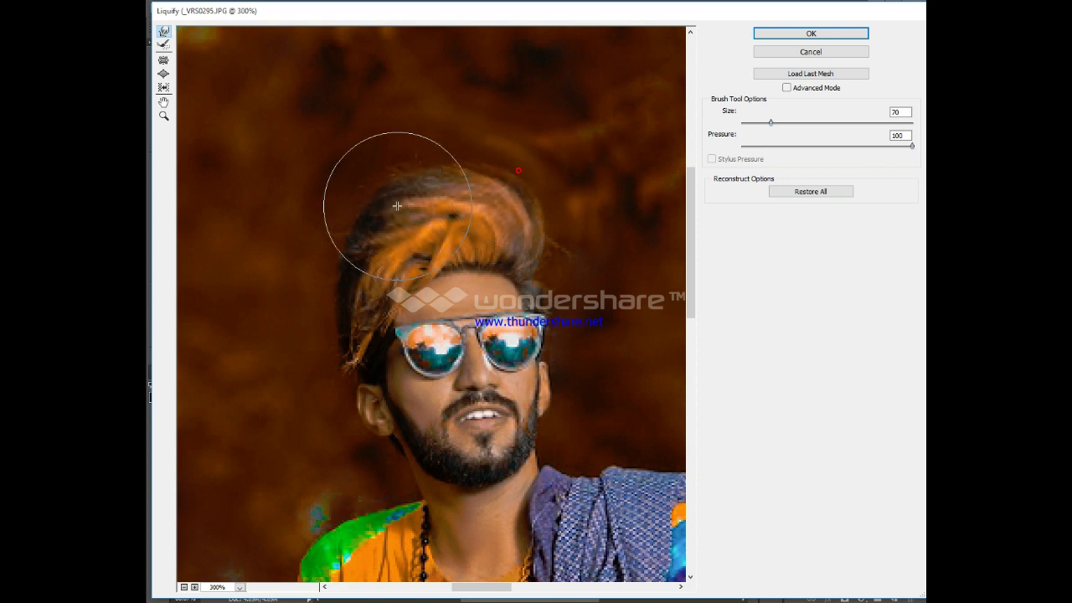
{"action": "mouse_move", "coordinate": [336, 244]}
{"action": "left_mouse_down"}
{"action": "mouse_move", "coordinate": [435, 174]}
{"action": "mouse_move", "coordinate": [432, 160]}
{"action": "mouse_move", "coordinate": [536, 177]}
{"action": "mouse_move", "coordinate": [565, 211]}
{"action": "mouse_move", "coordinate": [528, 157]}
{"action": "mouse_move", "coordinate": [474, 164]}
{"action": "mouse_move", "coordinate": [493, 170]}
{"action": "mouse_move", "coordinate": [442, 148]}
{"action": "left_mouse_up"}
{"action": "left_click", "coordinate": [445, 148]}
{"action": "left_click", "coordinate": [832, 34]}
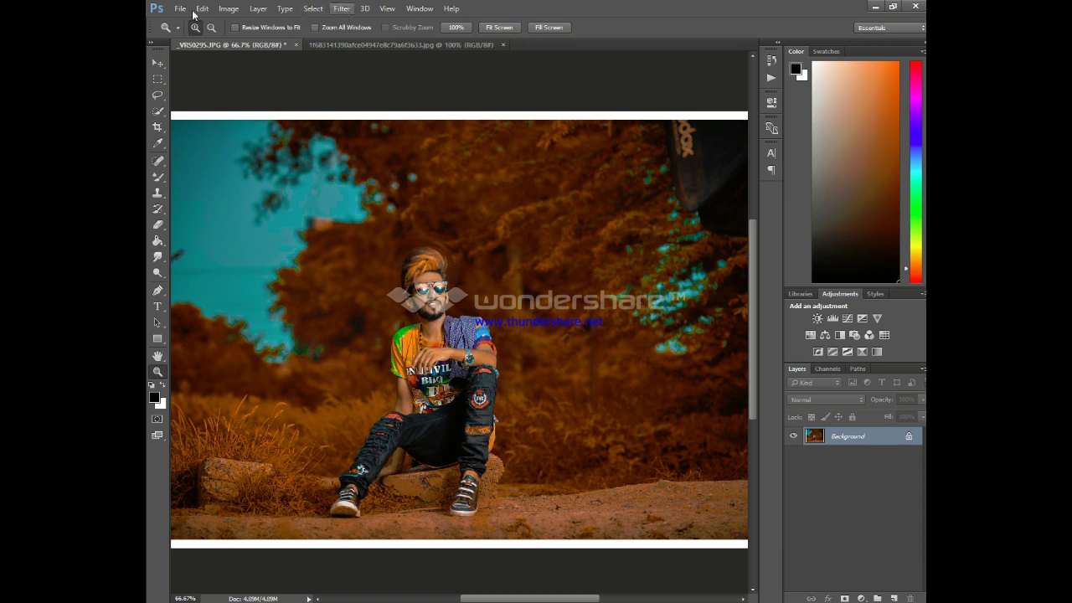
{"action": "left_click", "coordinate": [342, 9]}
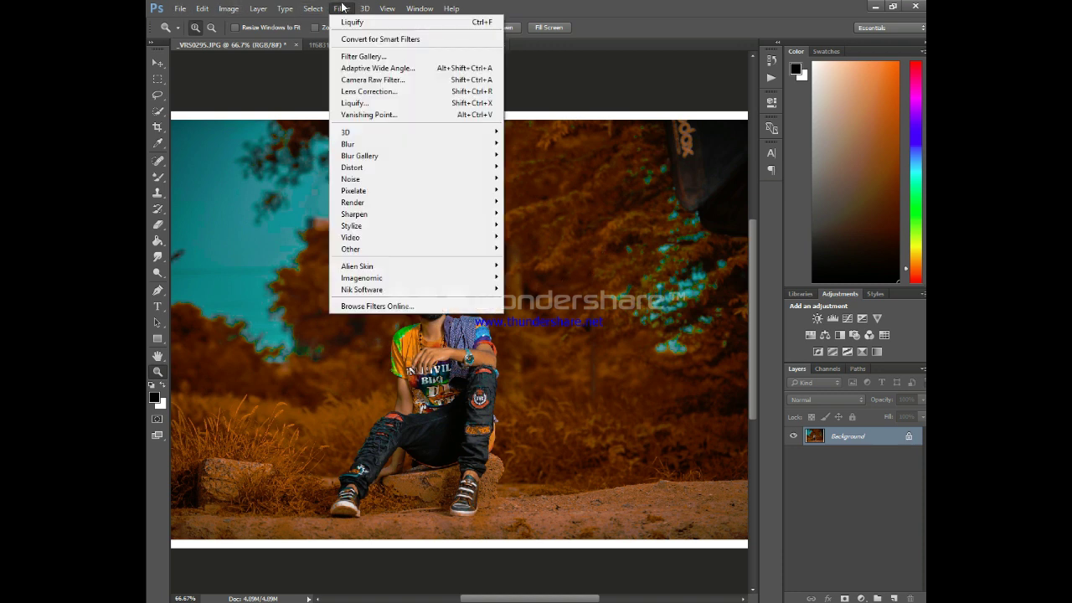
{"action": "mouse_move", "coordinate": [389, 282]}
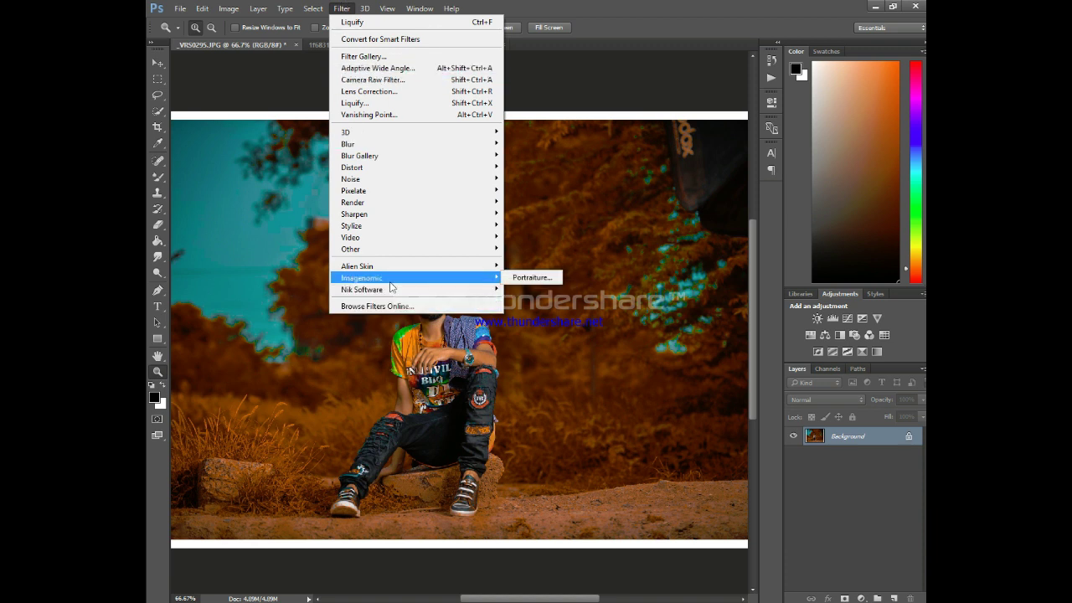
{"action": "left_click", "coordinate": [628, 109]}
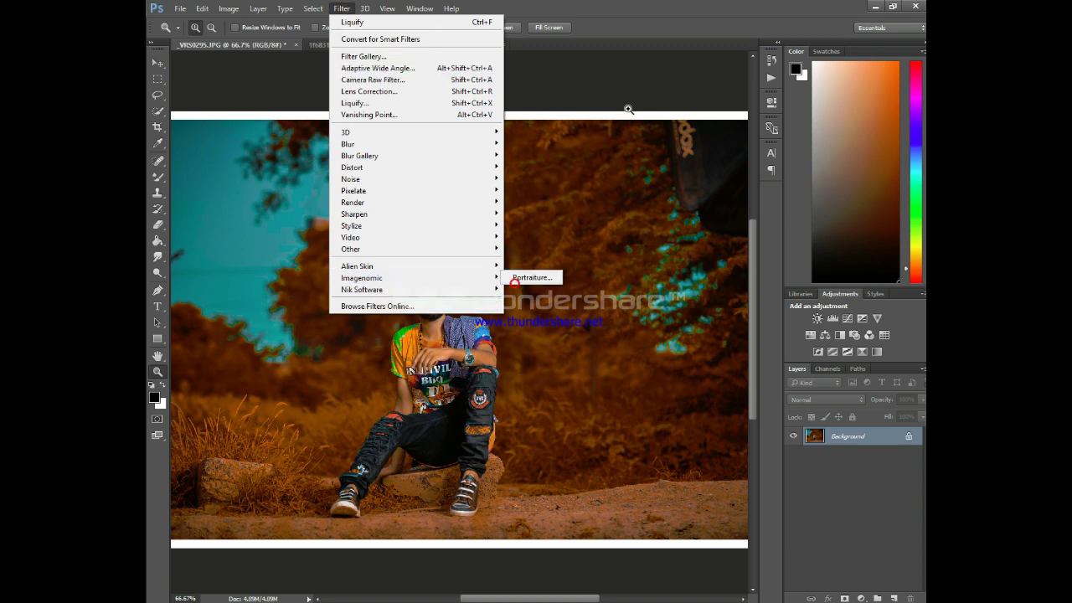
- Place the APNA TIME AAYEGA graphic beside the man's head, rotated -23.12° and scaled to about 123% width and 150% height
{"action": "left_click", "coordinate": [343, 47]}
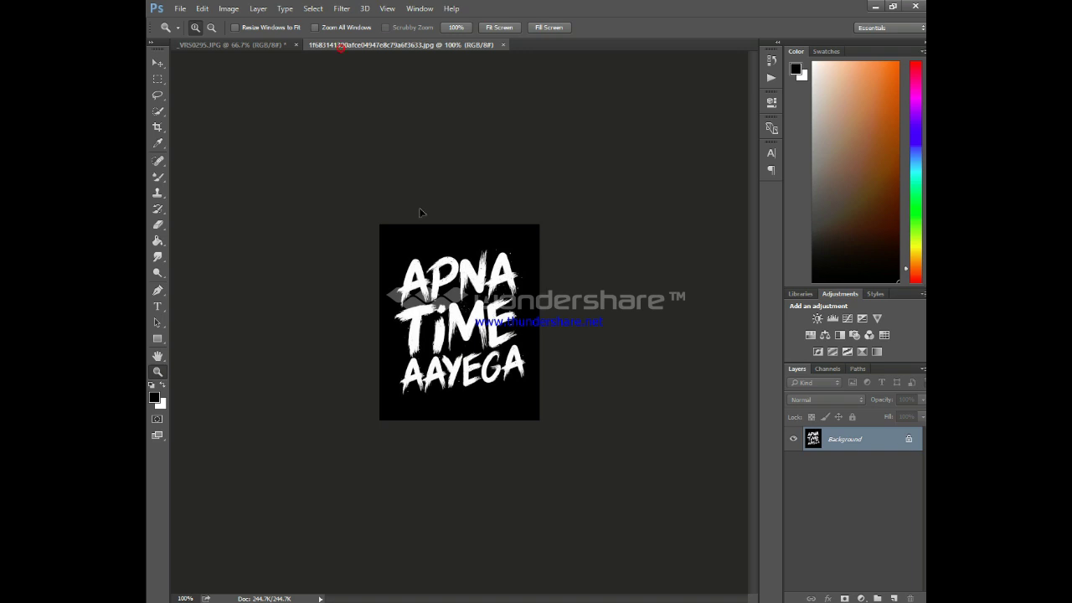
{"action": "left_click_drag", "start_coordinate": [421, 213], "coordinate": [685, 268]}
{"action": "key", "text": "ctrl+t"}
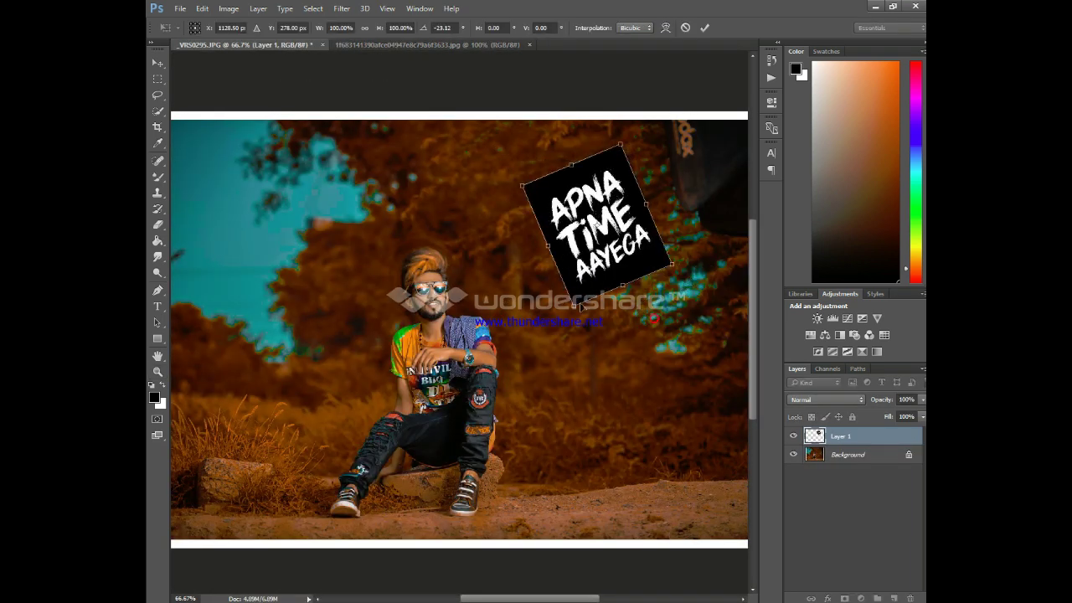
{"action": "left_click_drag", "start_coordinate": [580, 308], "coordinate": [578, 335]}
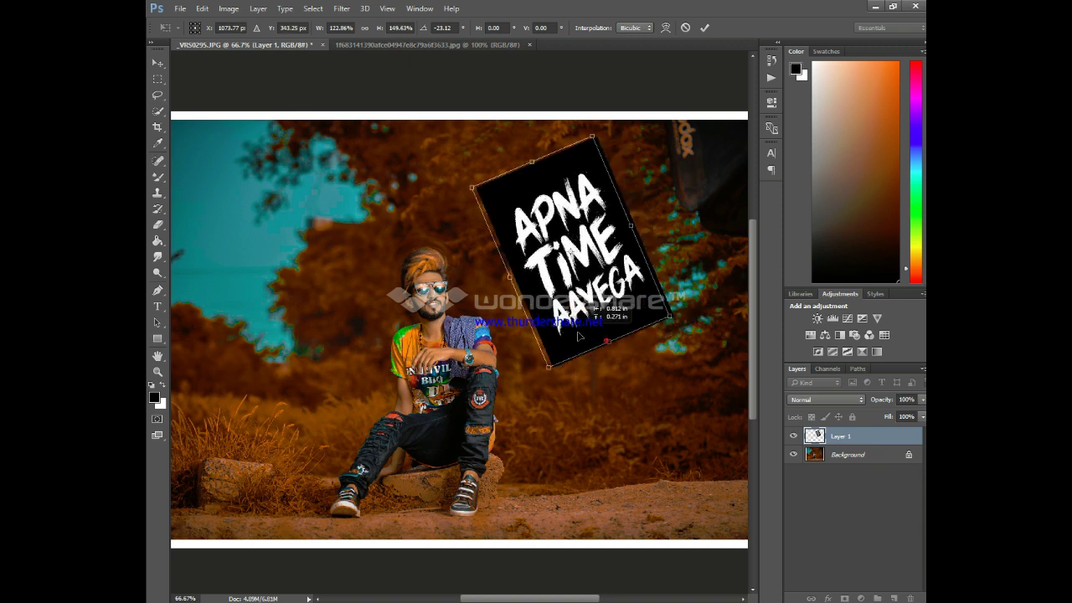
{"action": "left_click", "coordinate": [708, 31]}
- Set the lettering layer's blend mode to Screen and its Levels midtone input to 0.48
{"action": "left_click", "coordinate": [861, 401]}
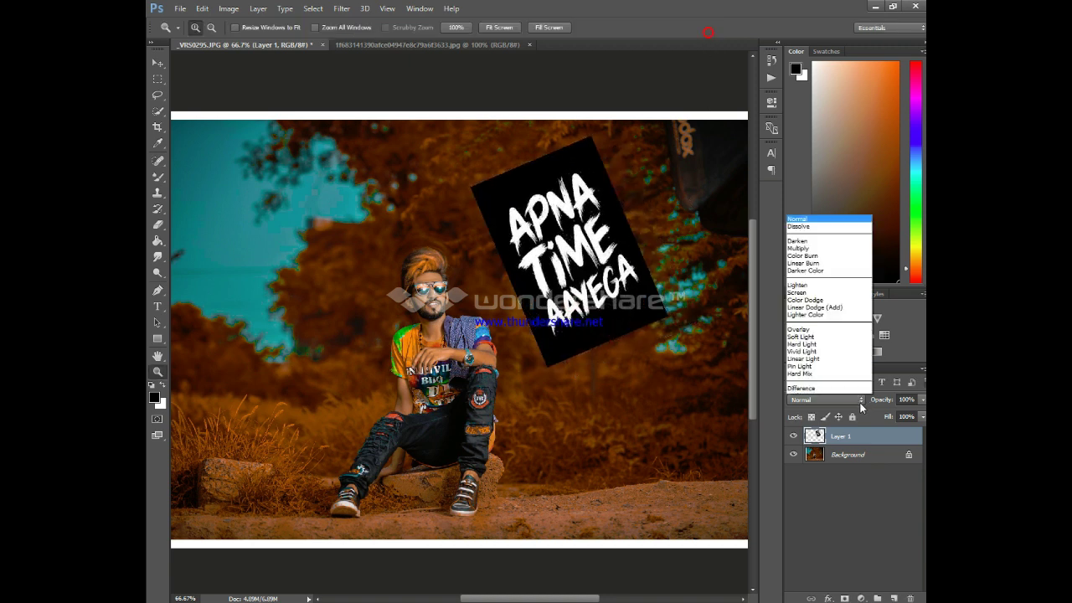
{"action": "left_click", "coordinate": [797, 293]}
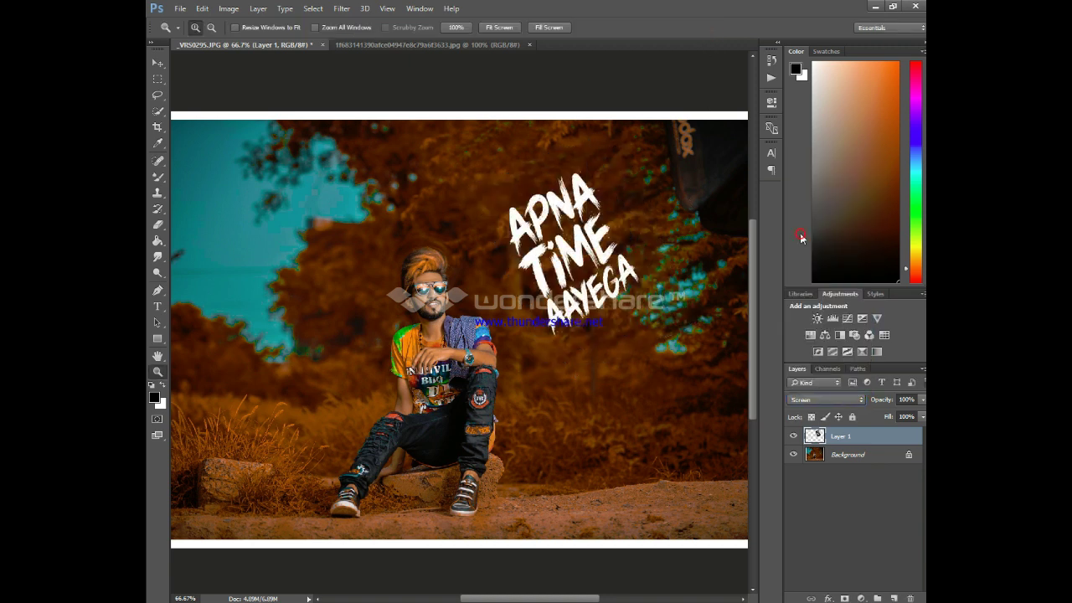
{"action": "key", "text": "ctrl+l"}
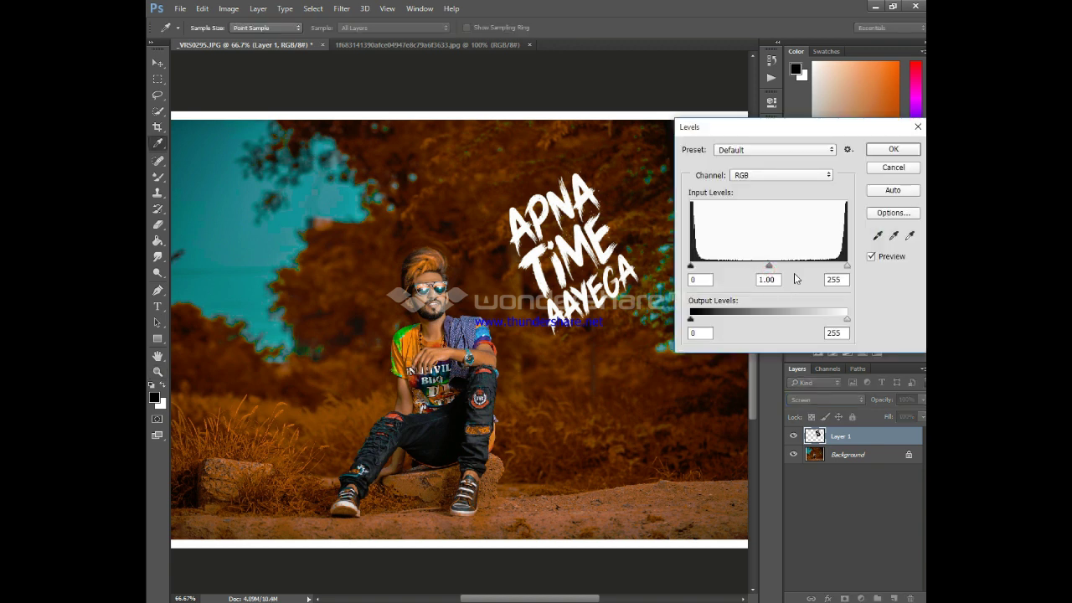
{"action": "left_click_drag", "start_coordinate": [769, 266], "coordinate": [803, 265]}
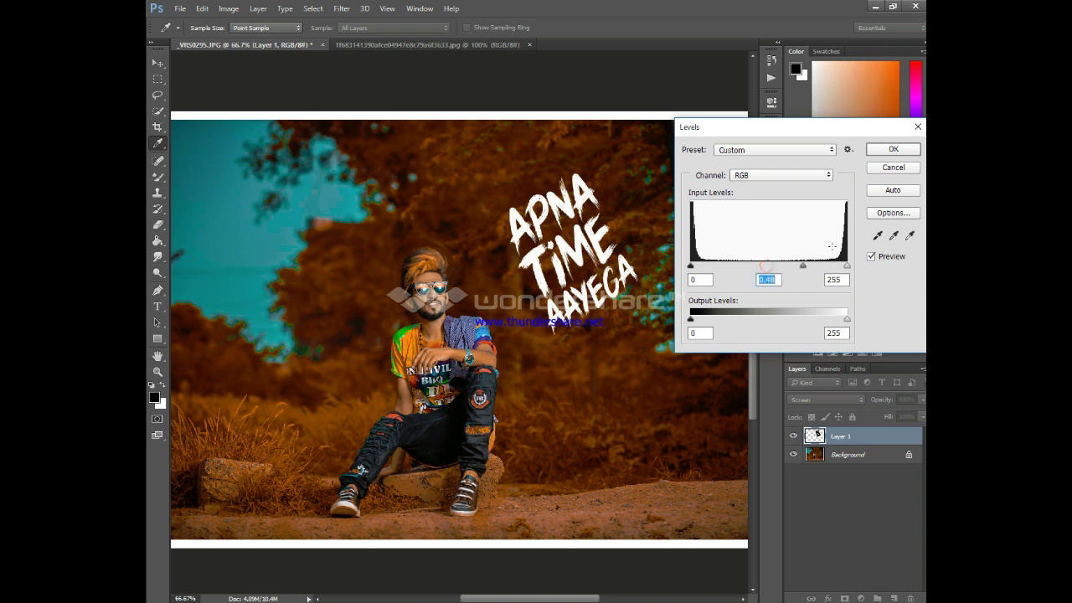
{"action": "left_click", "coordinate": [892, 149]}
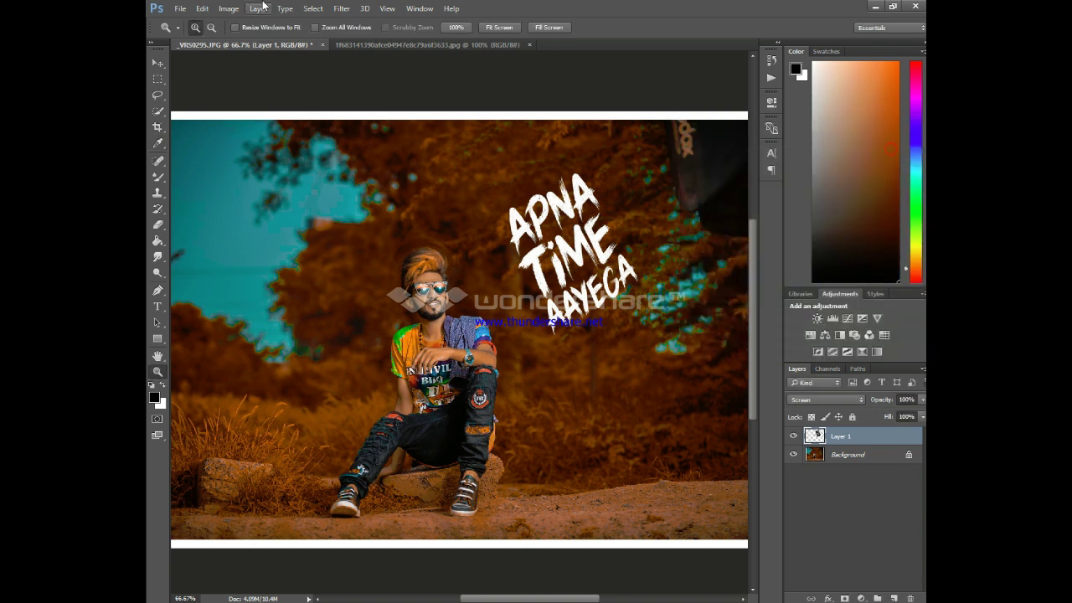
- Select the Brush tool with the logo tip, reduce its size to 80, and merge the lettering layer into the Background
{"action": "left_click", "coordinate": [157, 179]}
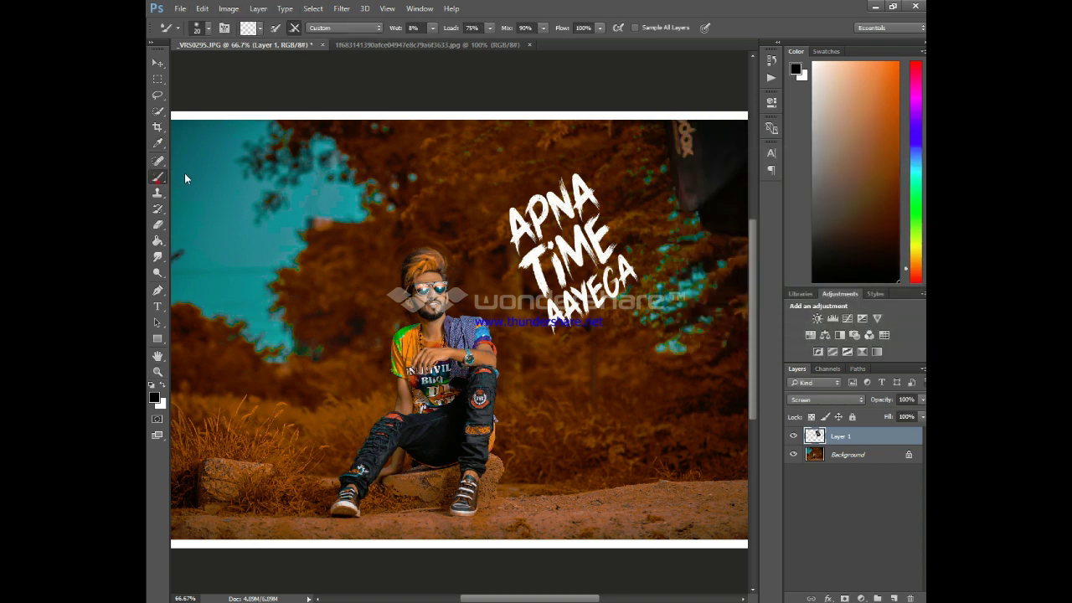
{"action": "key", "text": "bracketleft"}
{"action": "key", "text": "bracketleft"}
{"action": "key", "text": "bracketleft"}
{"action": "key", "text": "bracketleft"}
{"action": "key", "text": "bracketleft"}
{"action": "key", "text": "bracketleft"}
{"action": "key", "text": "bracketleft"}
{"action": "key", "text": "bracketleft"}
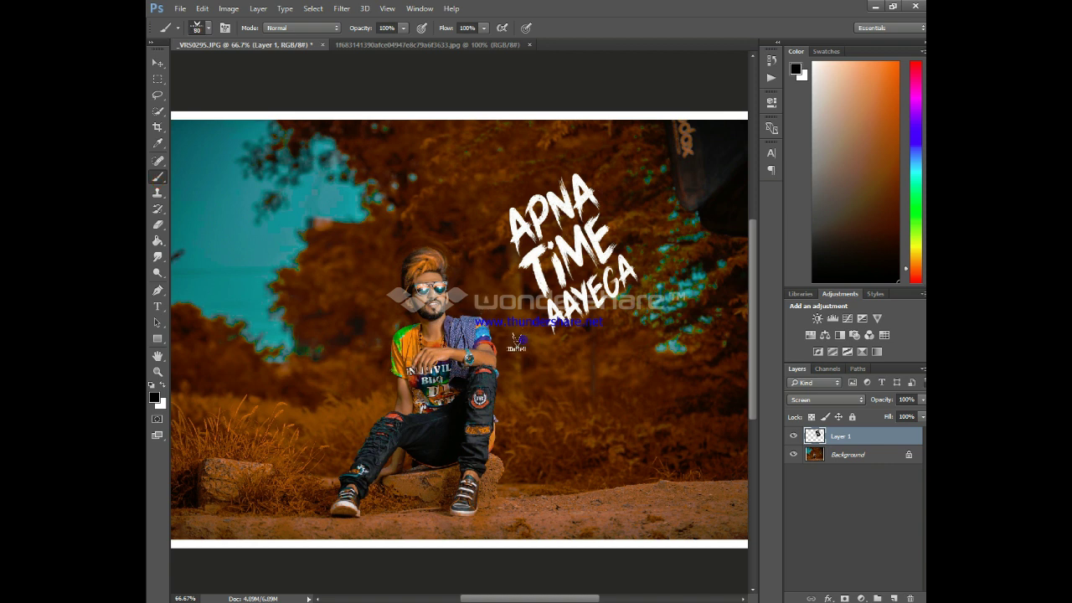
{"action": "key", "text": "ctrl+e"}
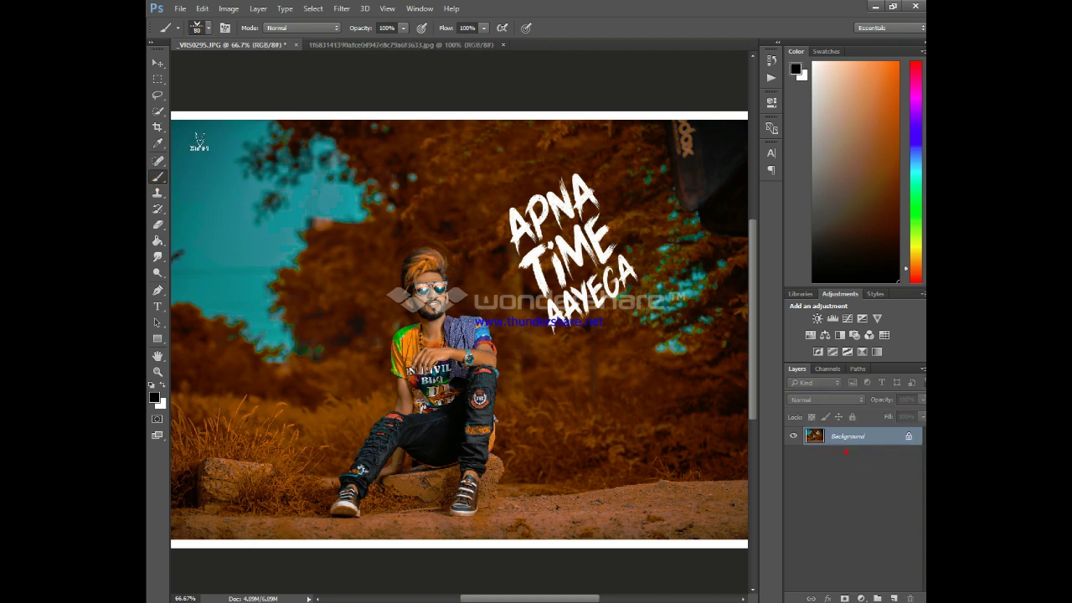
- Swap the foreground colour to white and stamp the logo brush just below the APNA TIME AAYEGA lettering
{"action": "left_click", "coordinate": [526, 339]}
{"action": "left_click", "coordinate": [163, 384]}
{"action": "left_click", "coordinate": [528, 342]}
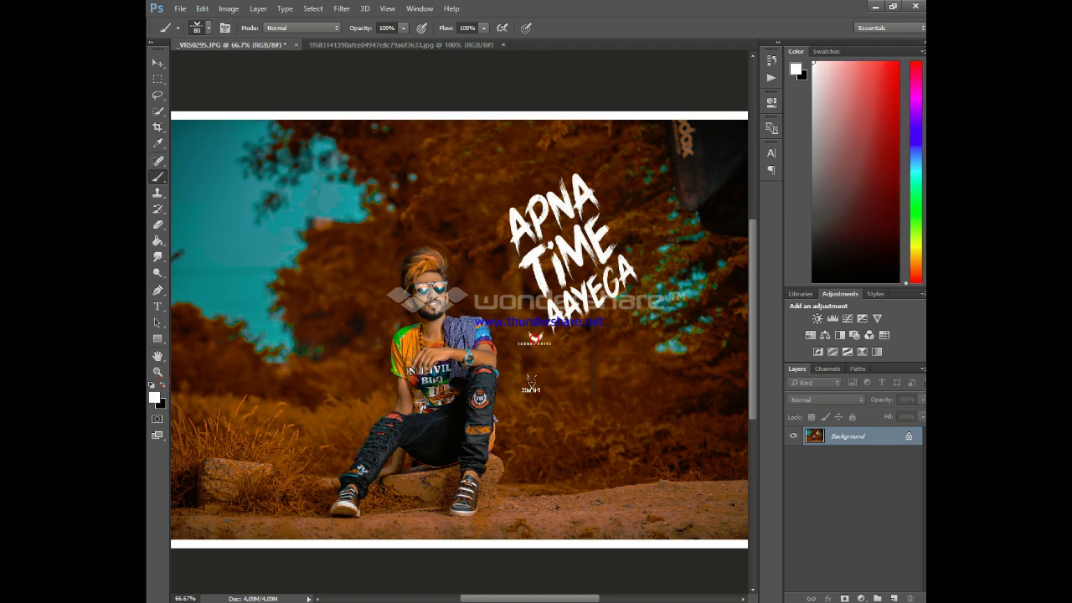